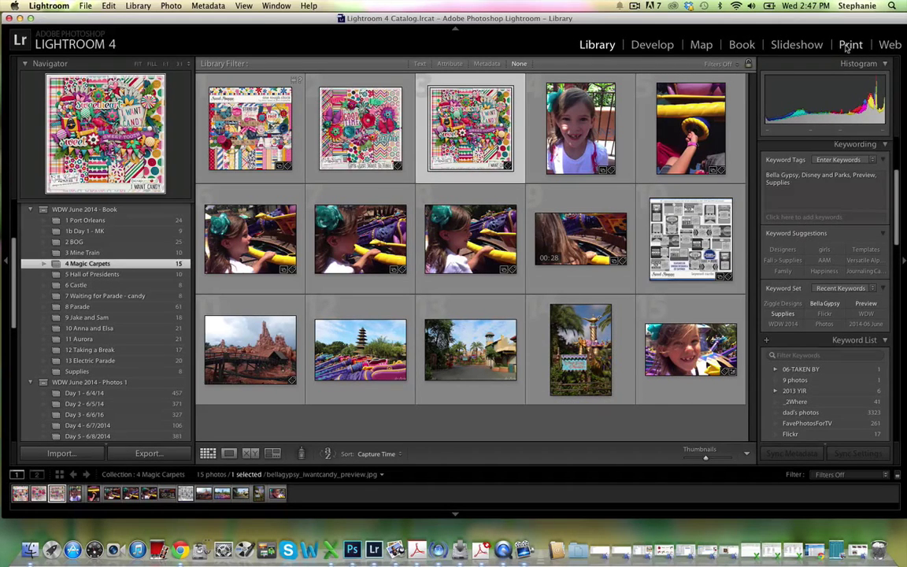
Set up a Print page with the TIML2 12x24 collage template and bring up the layout guide image.
click(848, 45)
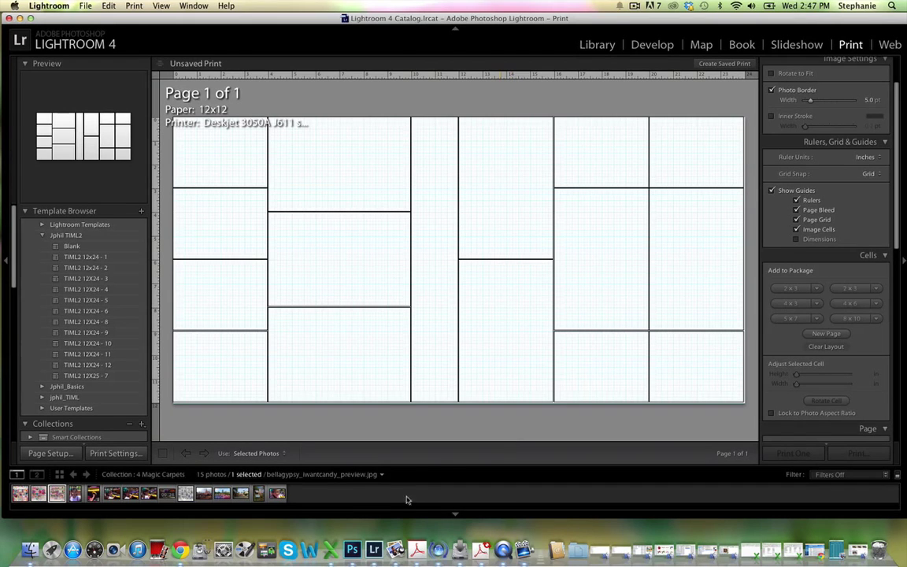
click(395, 549)
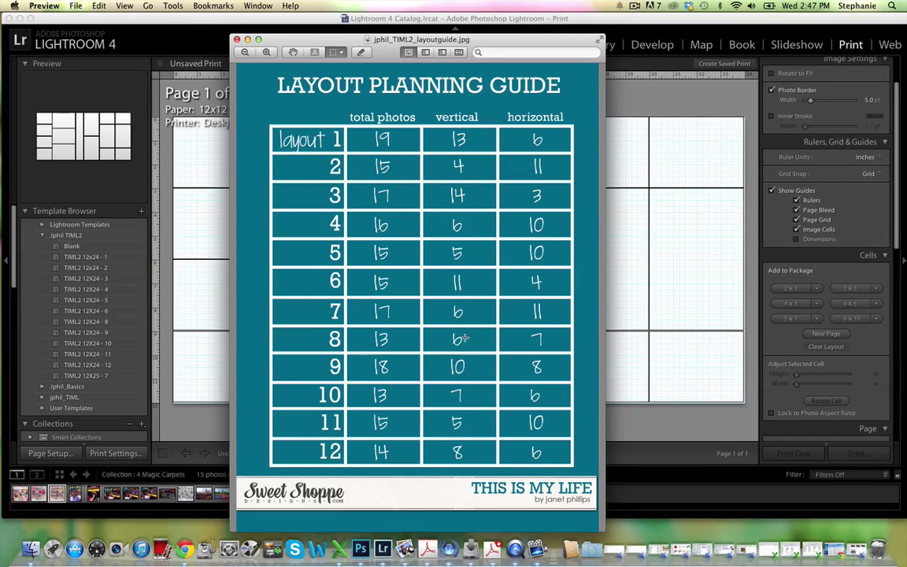
Nudge the Preview layout guide window higher, then minimize it to the Dock.
drag(431, 38, 431, 18)
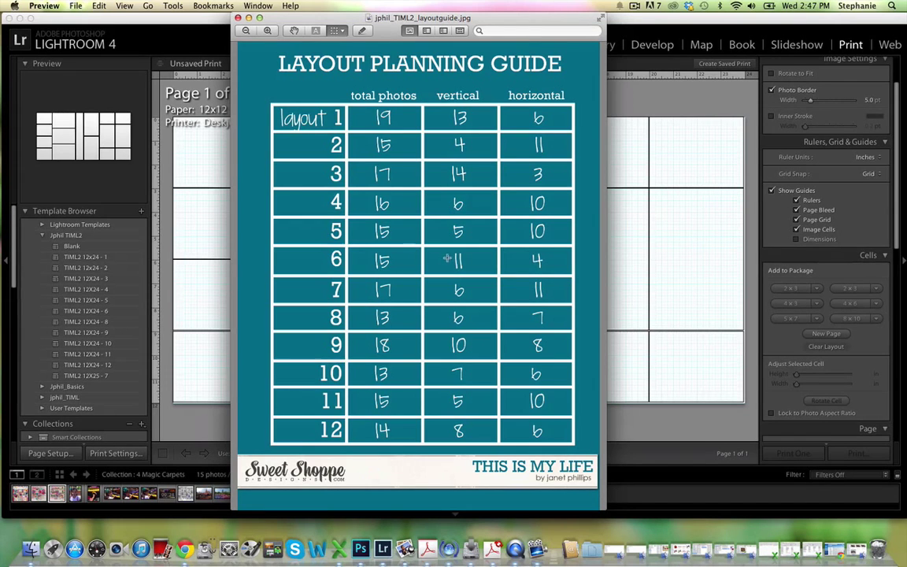
click(249, 18)
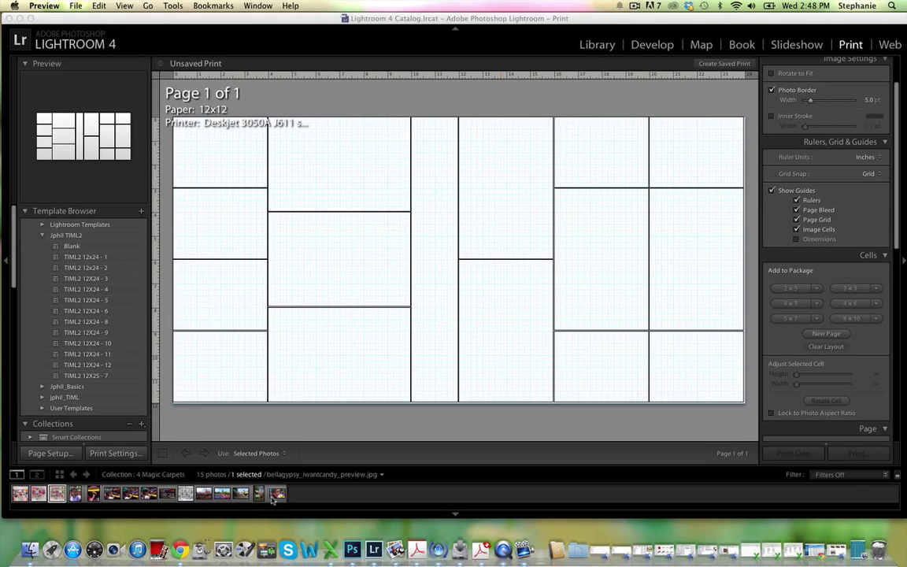
Drop the smiling girl, carpet-ride, Thunder Mountain, Aladdin lamp, park street and yellow ride photos into cells, undoing one misplaced drop.
drag(274, 496, 308, 240)
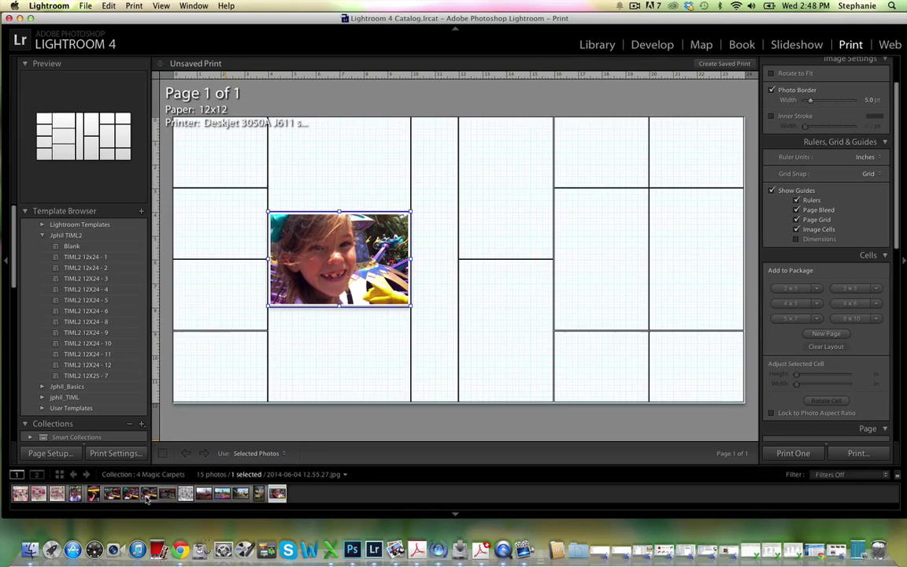
drag(149, 492, 347, 350)
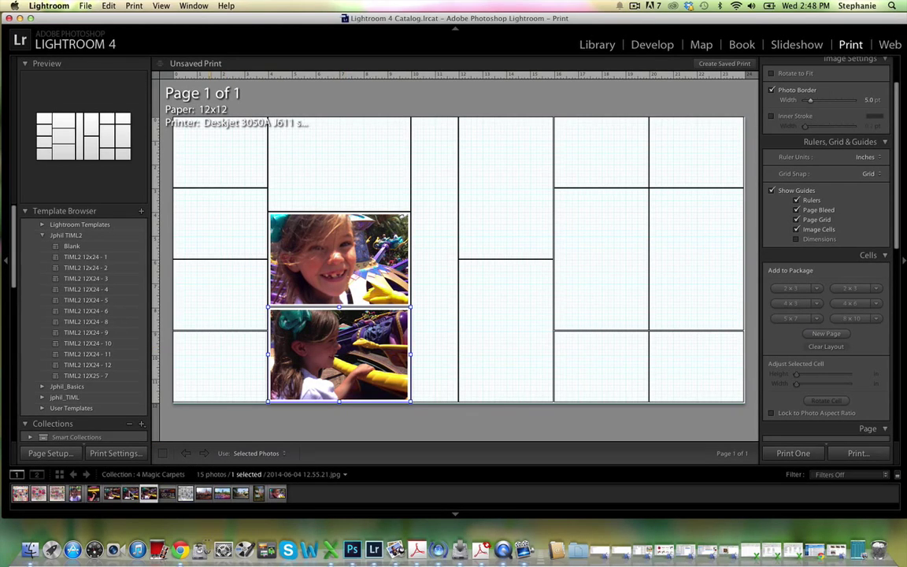
drag(130, 493, 598, 156)
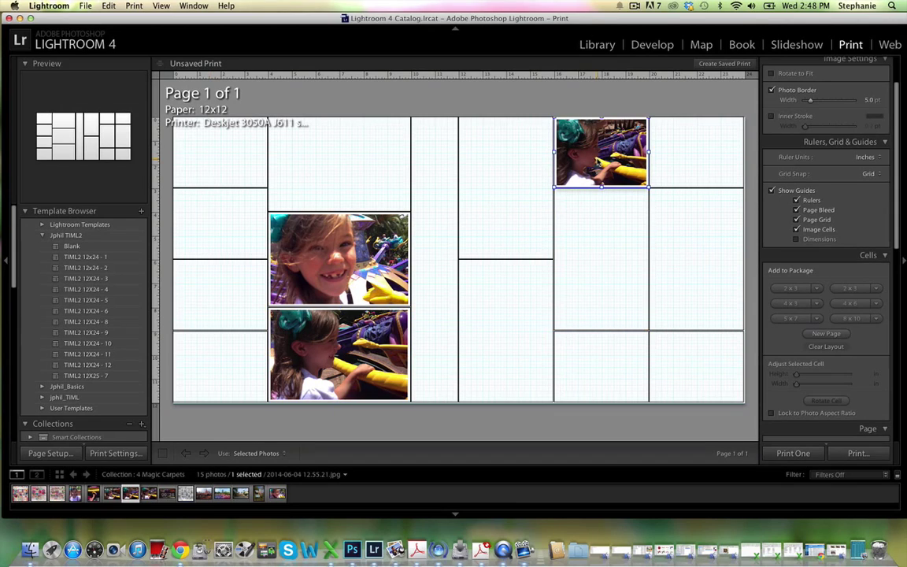
key(cmd+z)
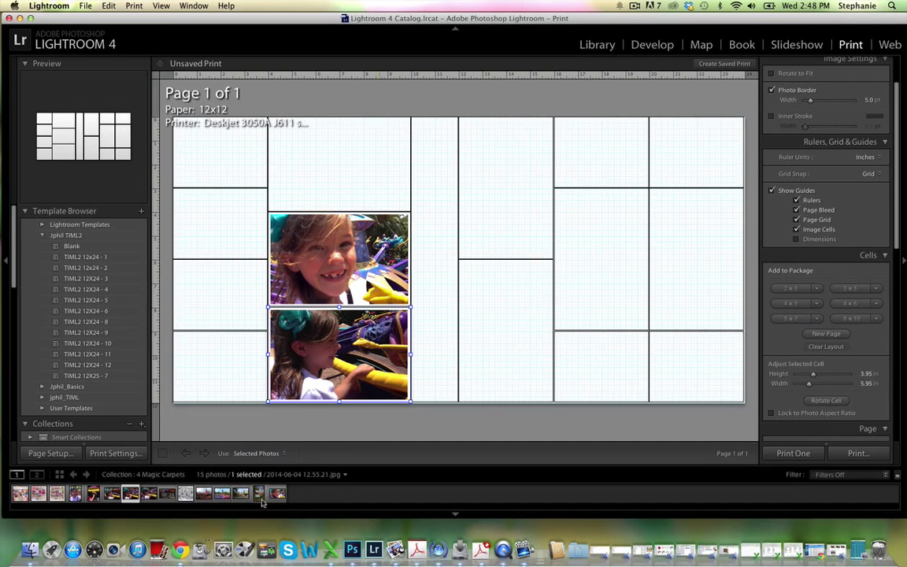
drag(258, 495, 694, 366)
drag(259, 496, 516, 214)
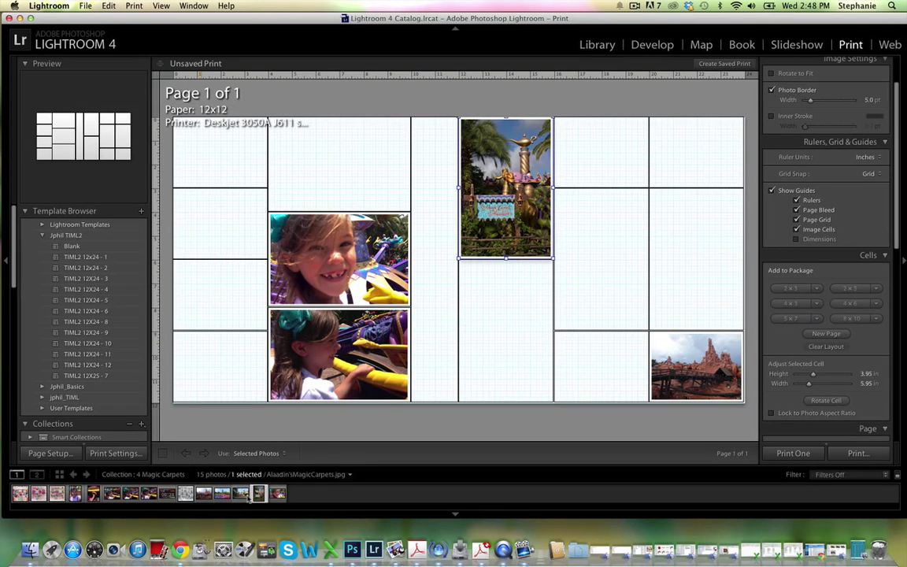
drag(330, 354, 220, 216)
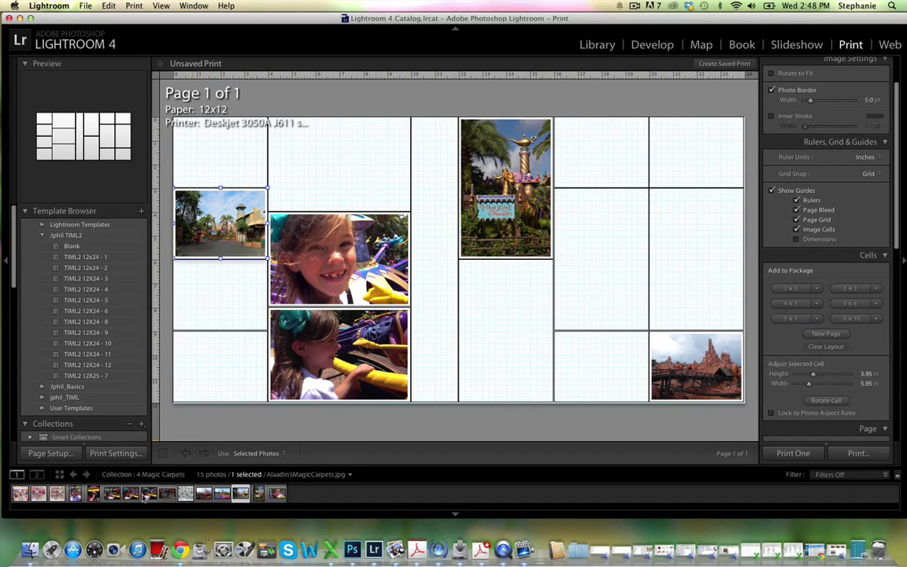
drag(148, 494, 223, 378)
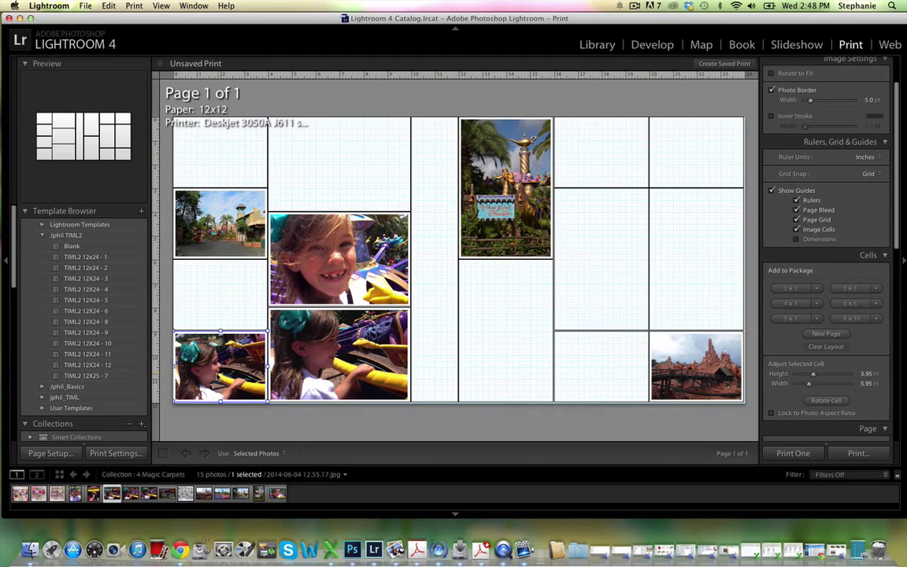
drag(130, 493, 472, 346)
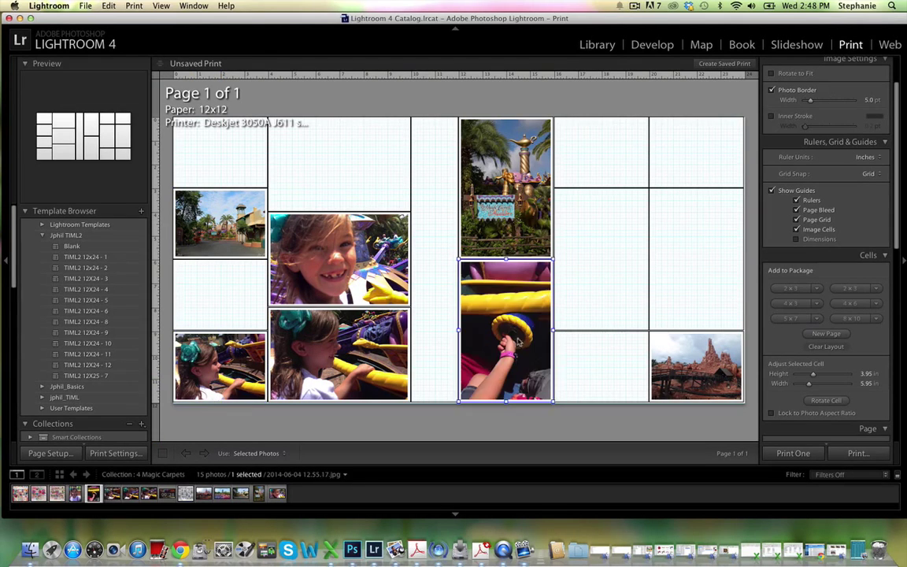
Add the smiling girl photo on the right, swap carpet-ride shots, and place the pagoda and park street photos in the left column.
drag(154, 475, 614, 283)
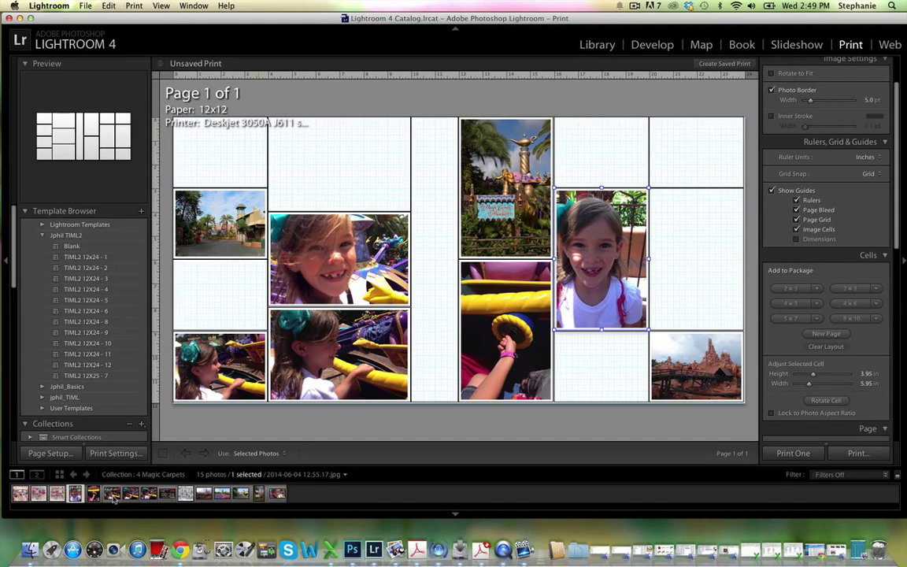
drag(114, 496, 216, 272)
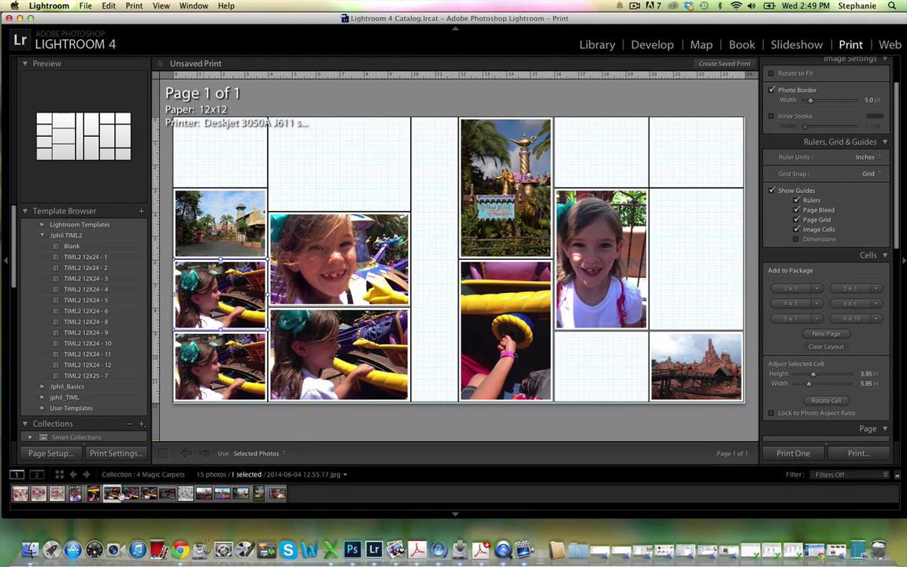
drag(197, 279, 212, 305)
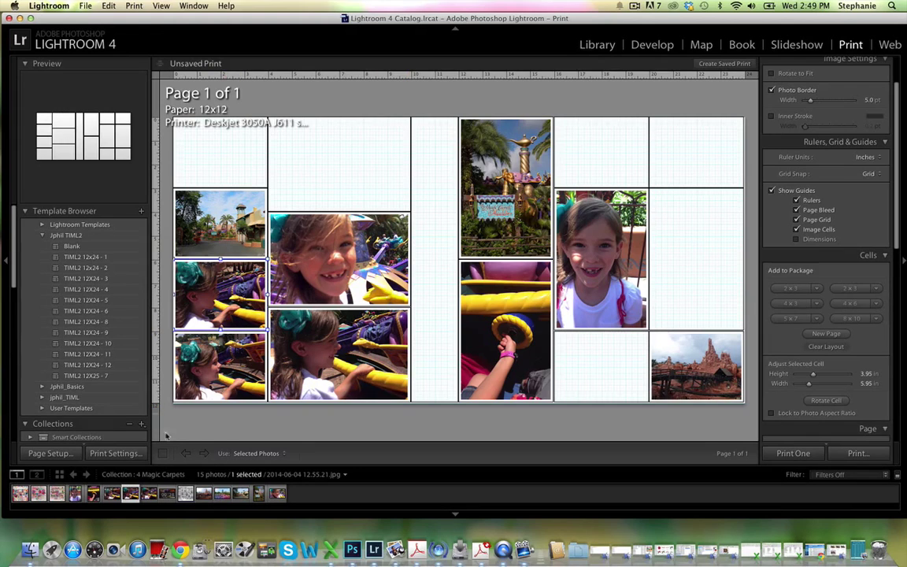
drag(131, 496, 309, 327)
drag(149, 493, 220, 293)
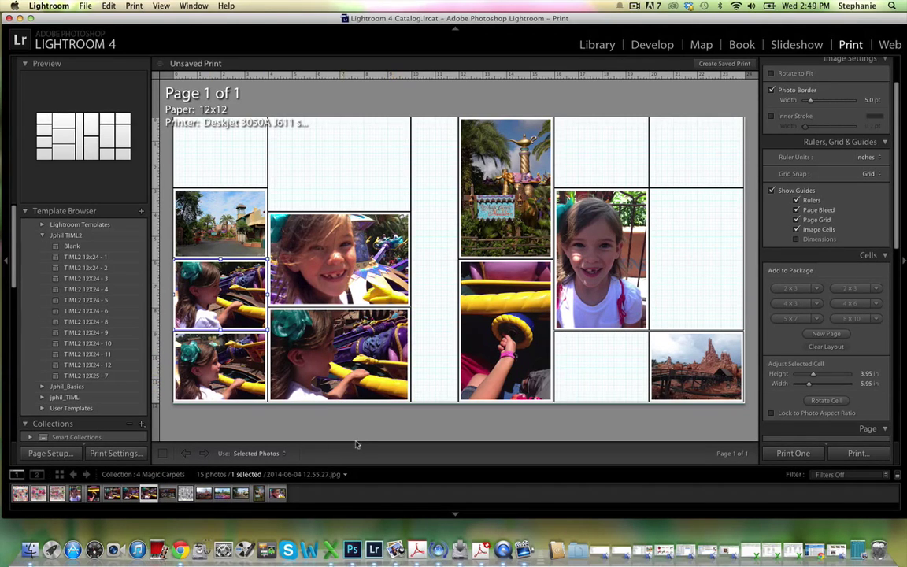
drag(516, 201, 210, 203)
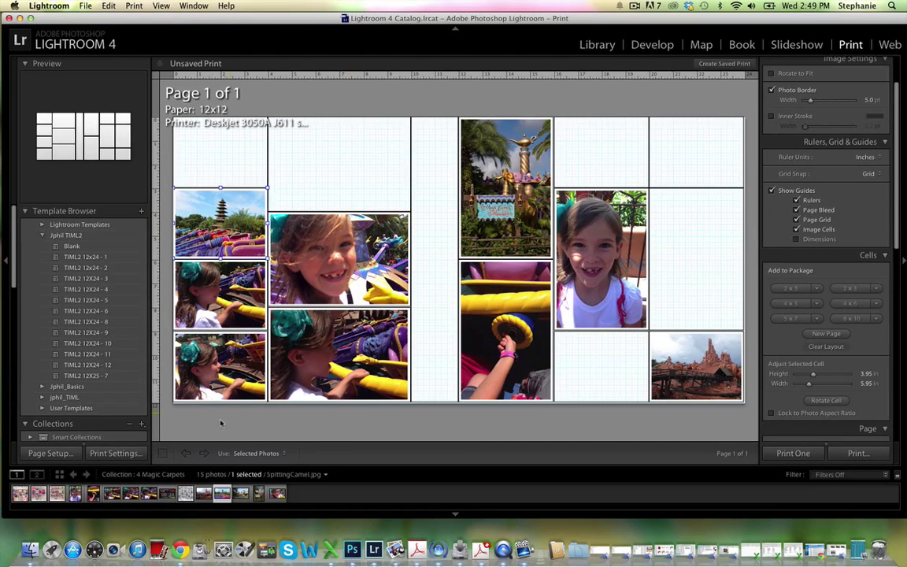
drag(185, 492, 206, 165)
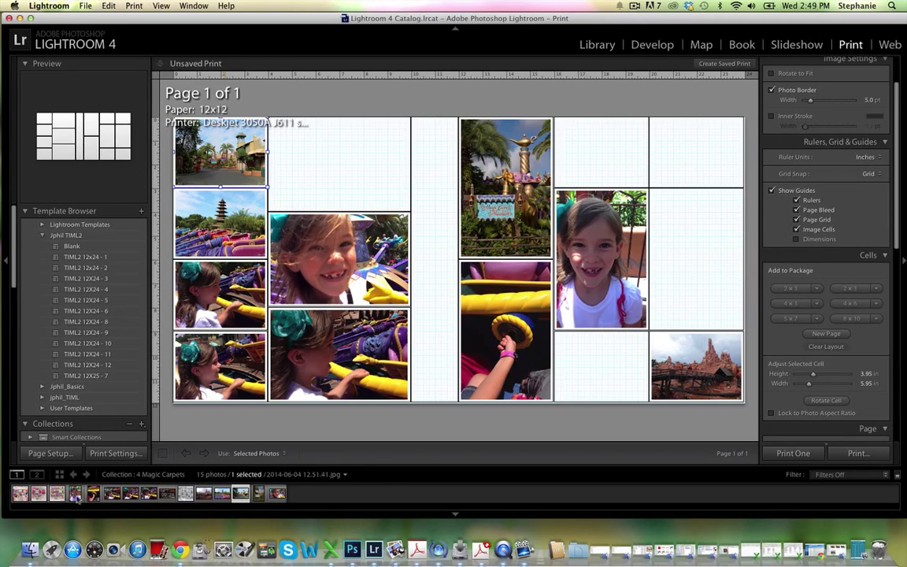
Fill the remaining cells with the I Want Candy kit preview, newspaper preview and candy patterned papers.
drag(59, 495, 311, 145)
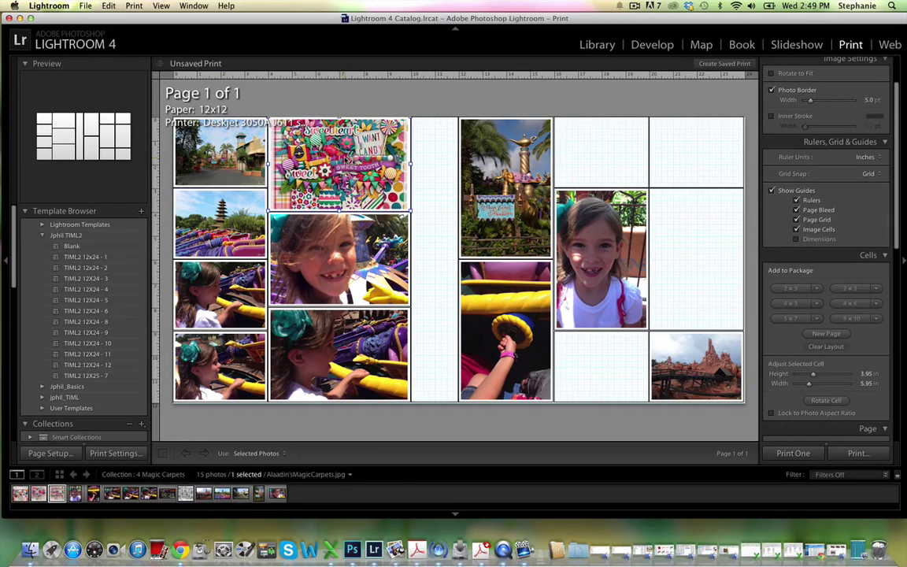
drag(57, 493, 435, 234)
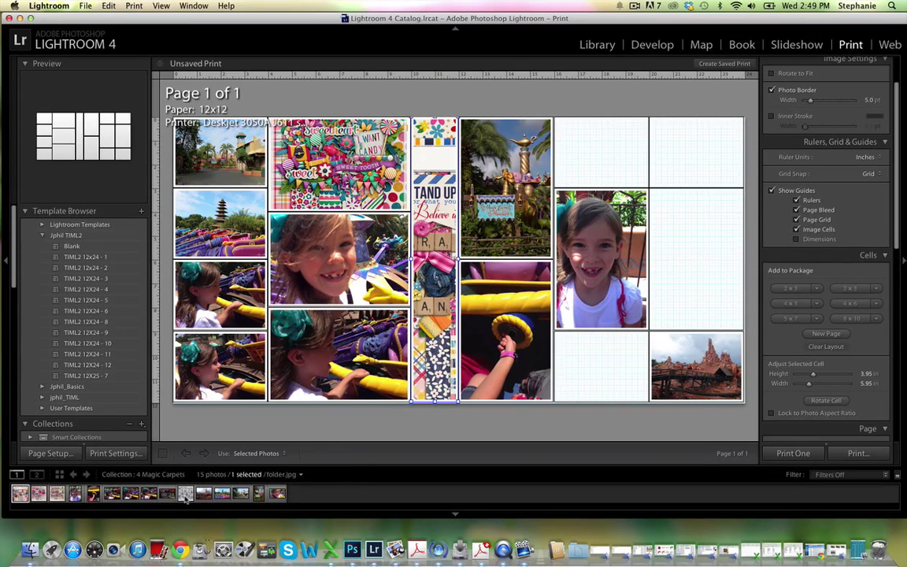
drag(187, 497, 687, 157)
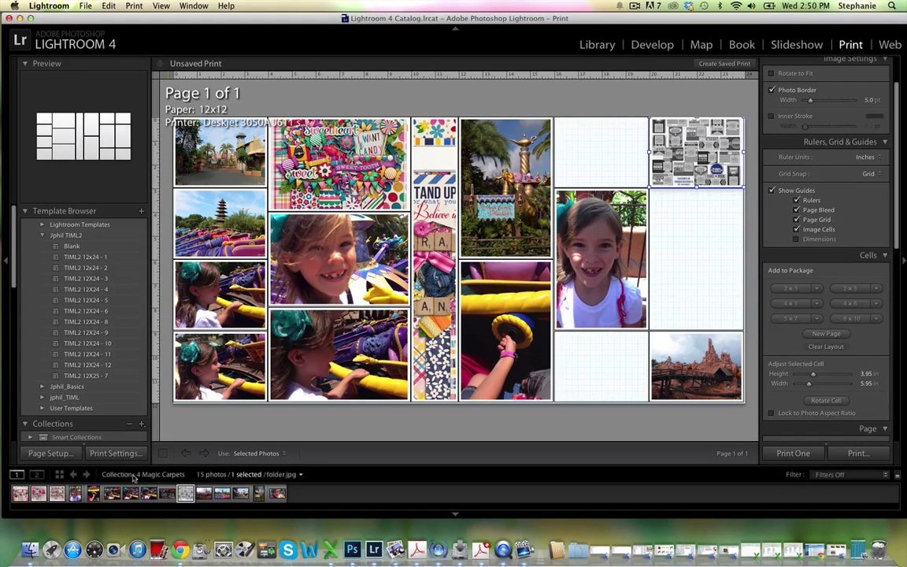
drag(52, 500, 601, 151)
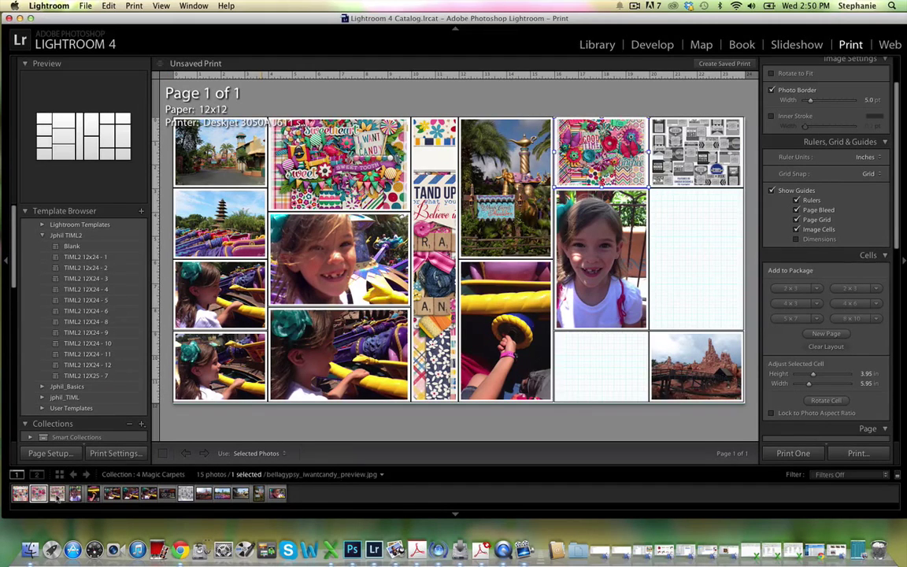
drag(52, 496, 586, 355)
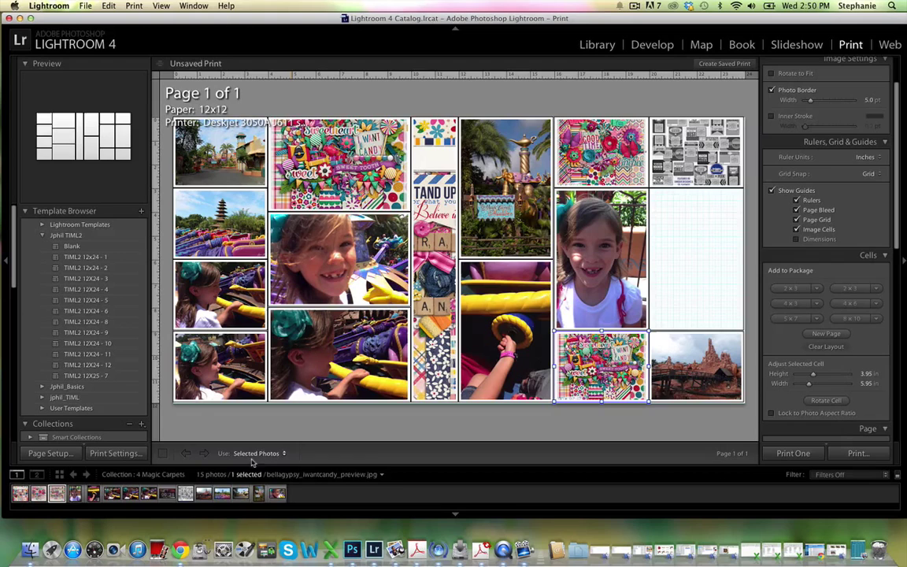
drag(57, 492, 696, 259)
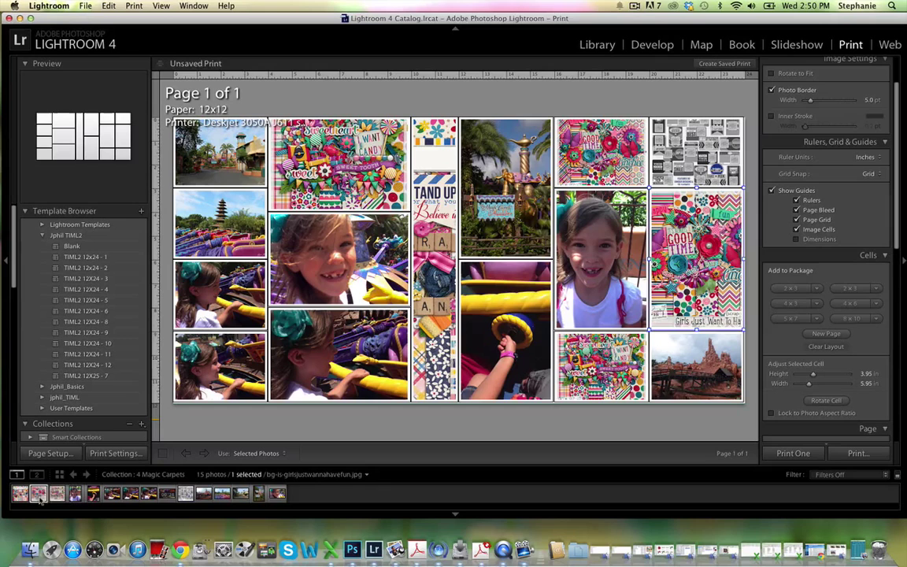
drag(53, 494, 433, 260)
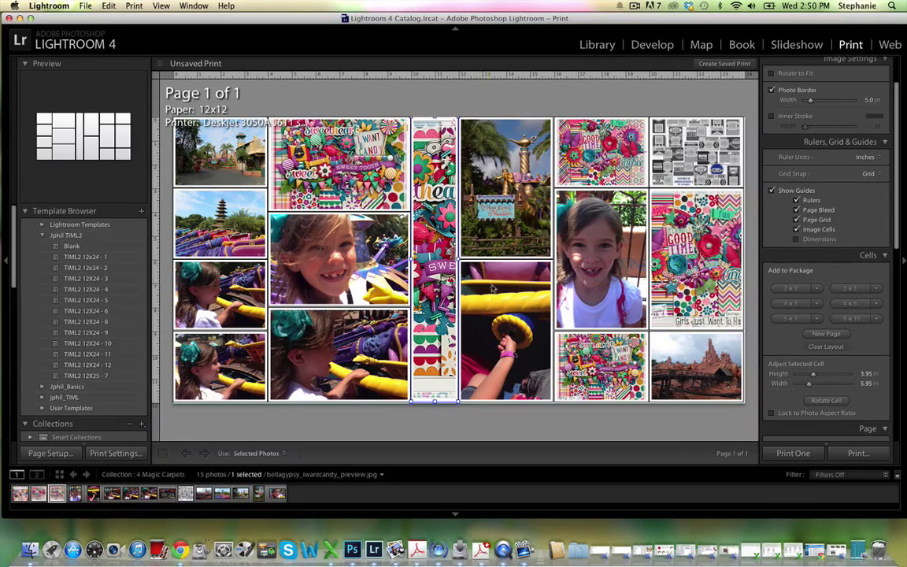
Save the collage as '05 Magic Carpets.pdf' through Print > Save as PDF, replacing the old file.
click(857, 454)
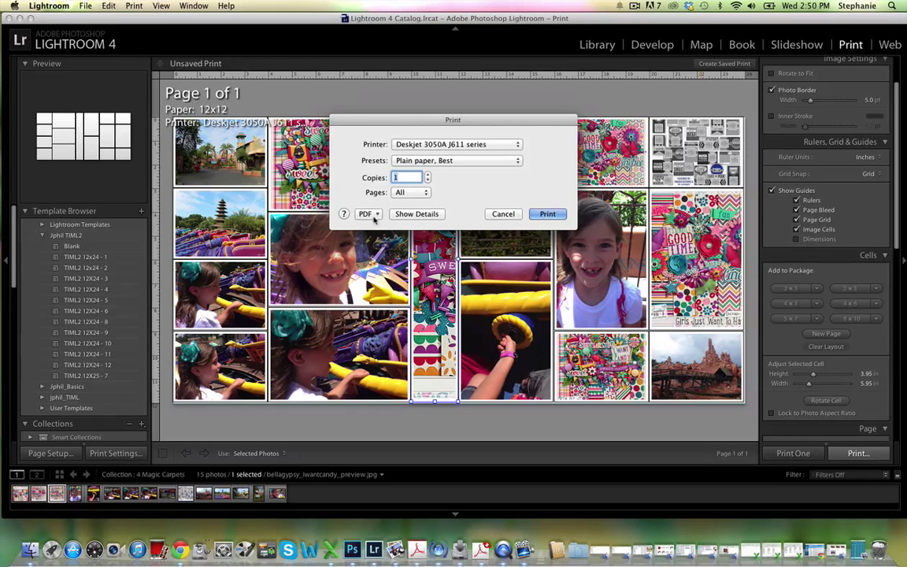
click(367, 215)
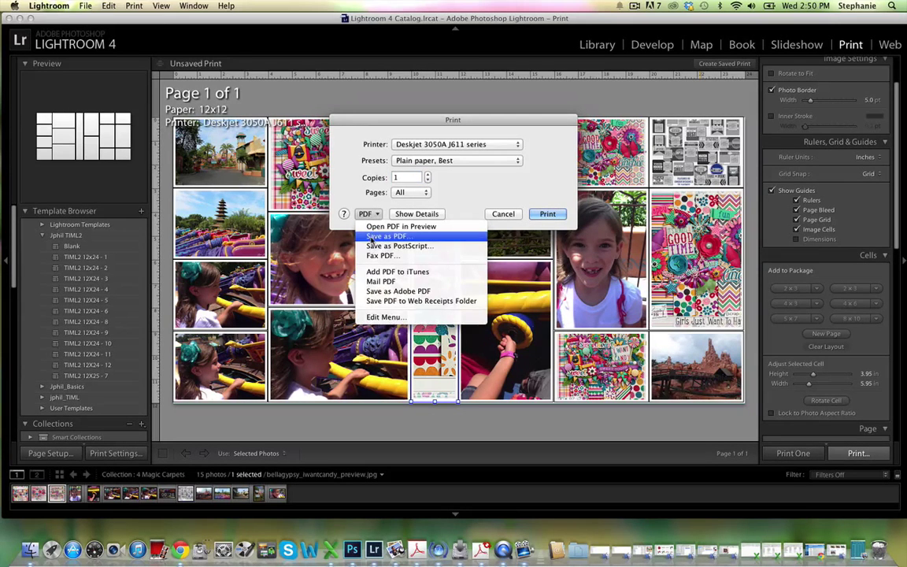
click(371, 236)
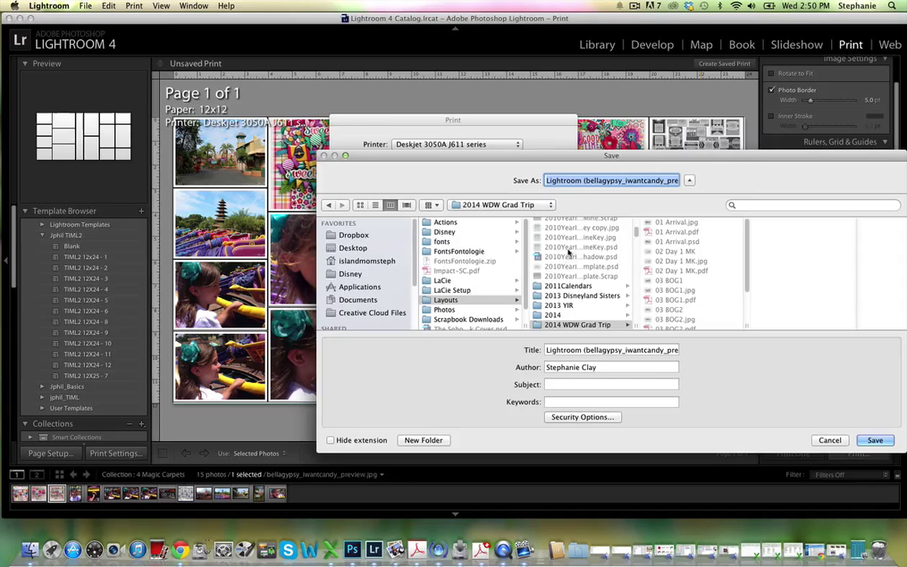
scroll(693, 268, down, 4)
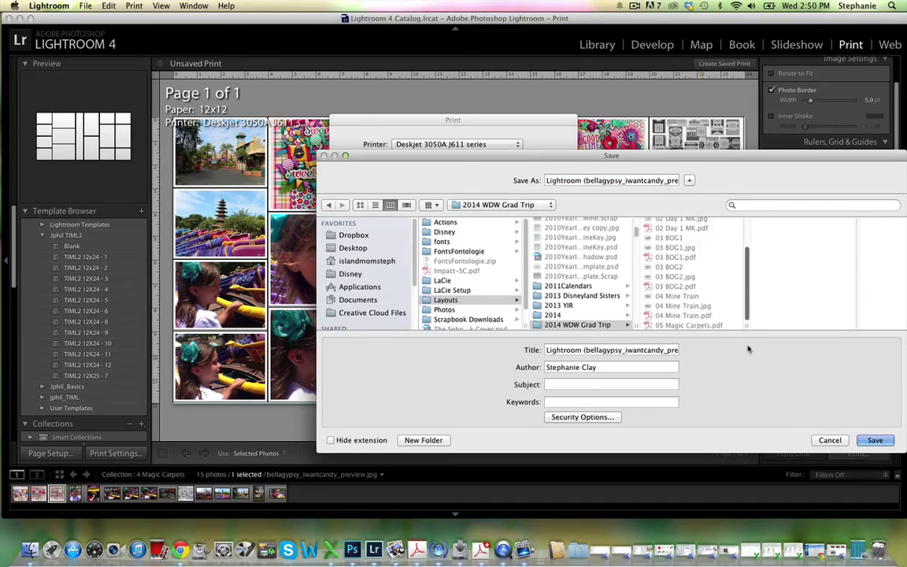
click(689, 326)
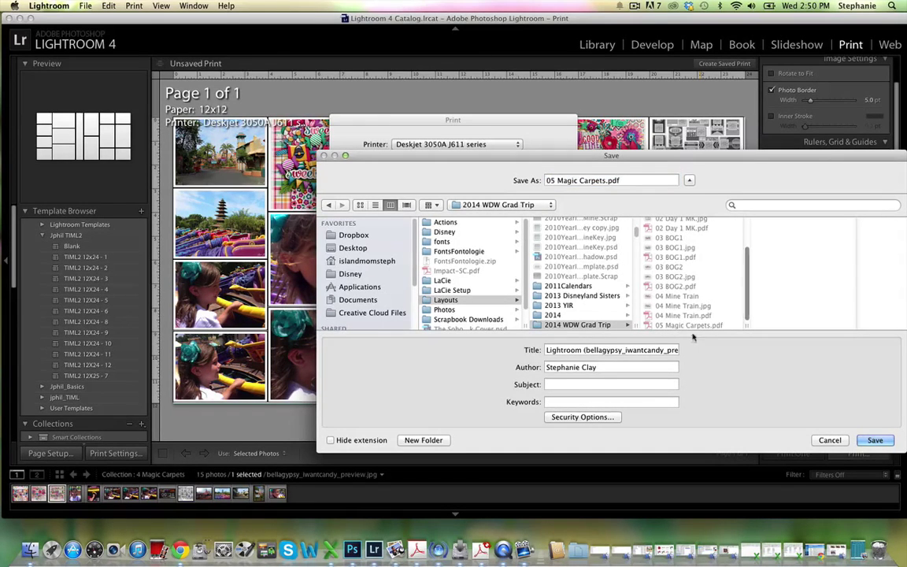
click(874, 440)
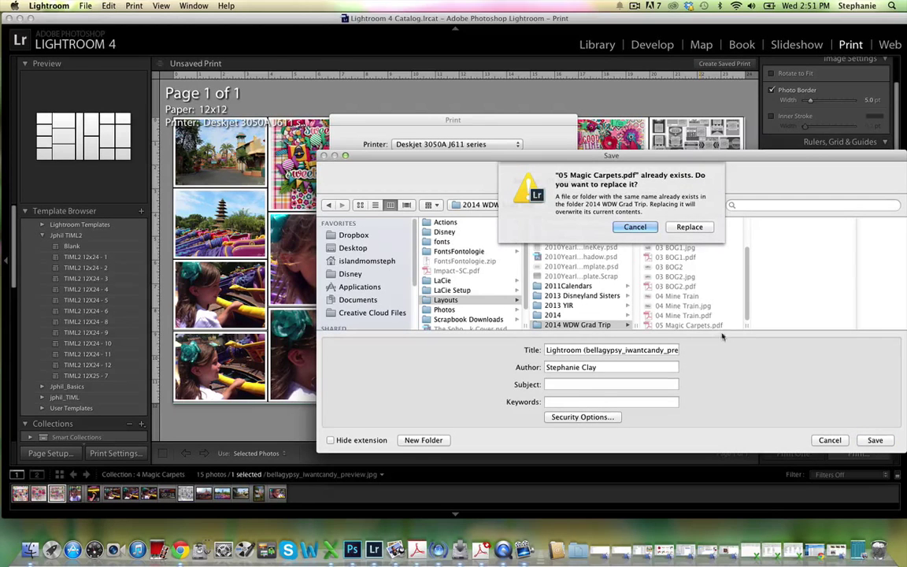
click(690, 227)
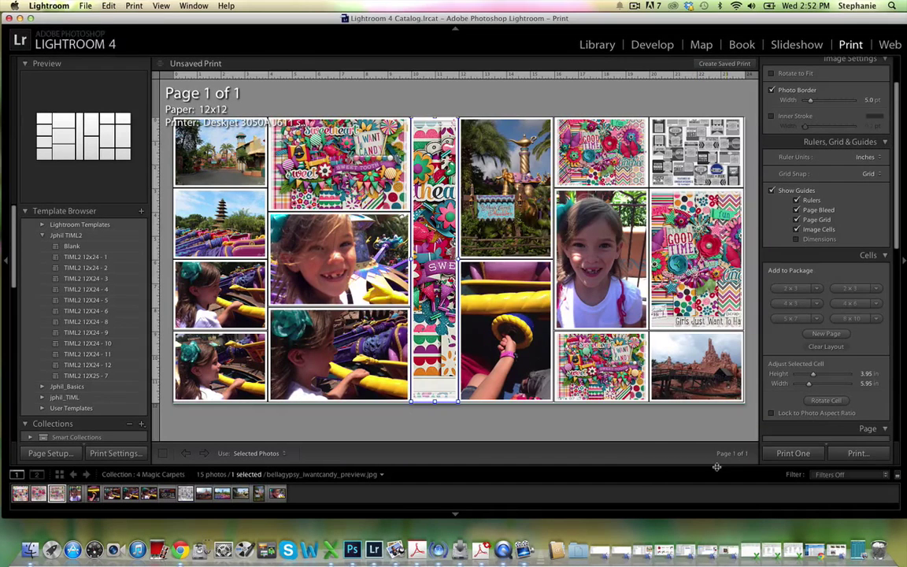
click(352, 549)
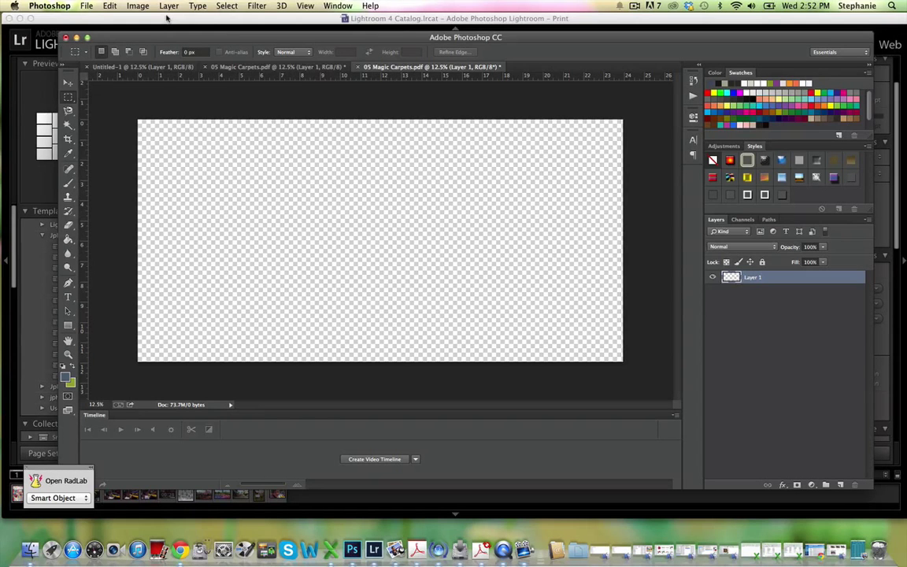
Open 05 Magic Carpets.pdf, accepting the 23.95 × 11.95 inch, 300 ppi import settings.
click(86, 6)
click(88, 29)
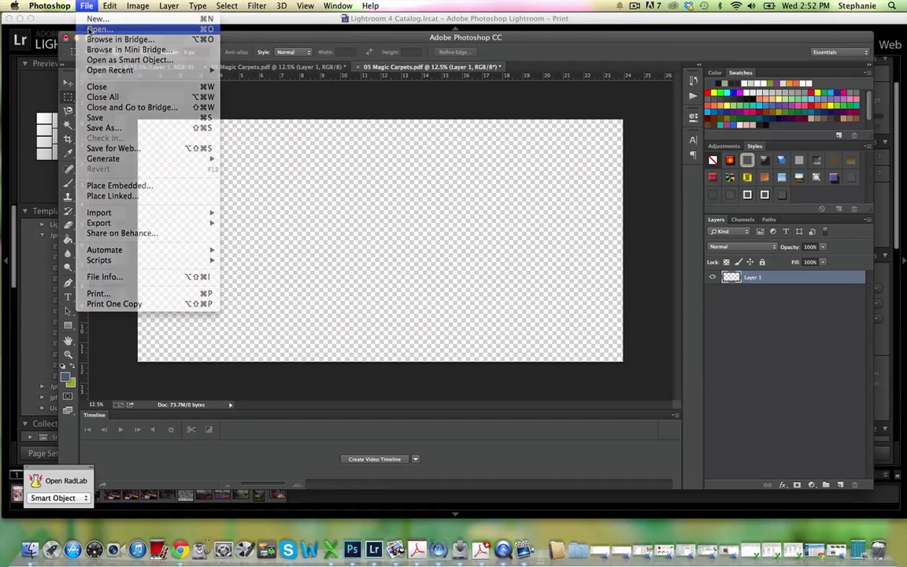
scroll(542, 233, down, 5)
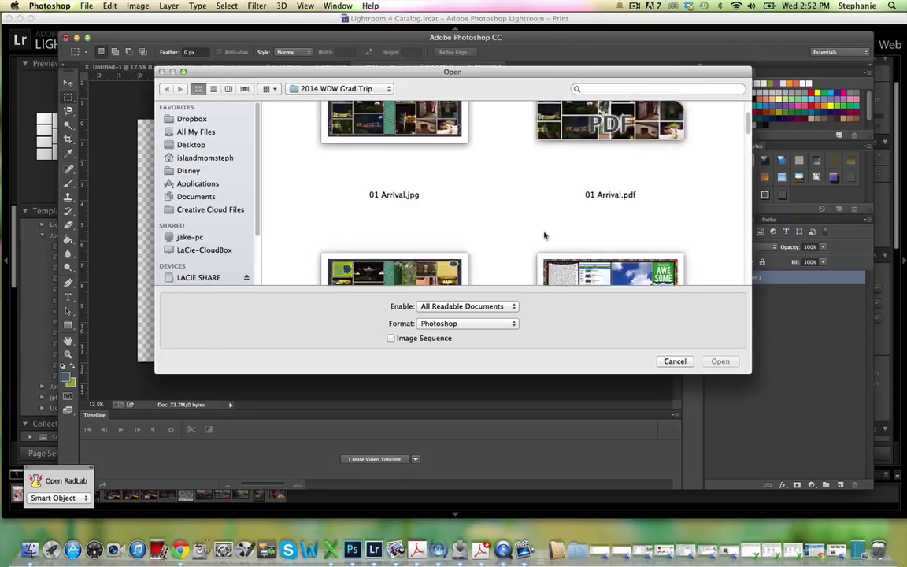
click(541, 165)
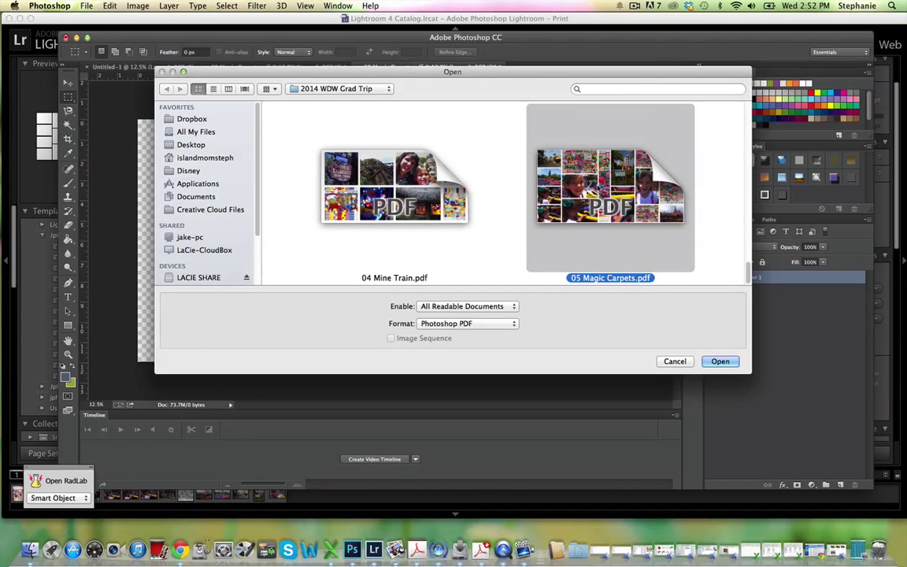
click(721, 362)
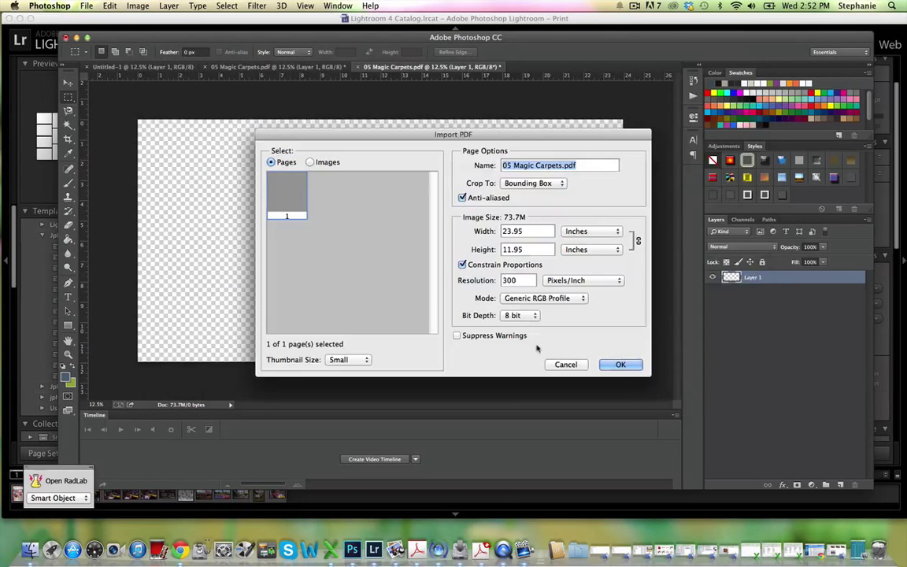
click(620, 365)
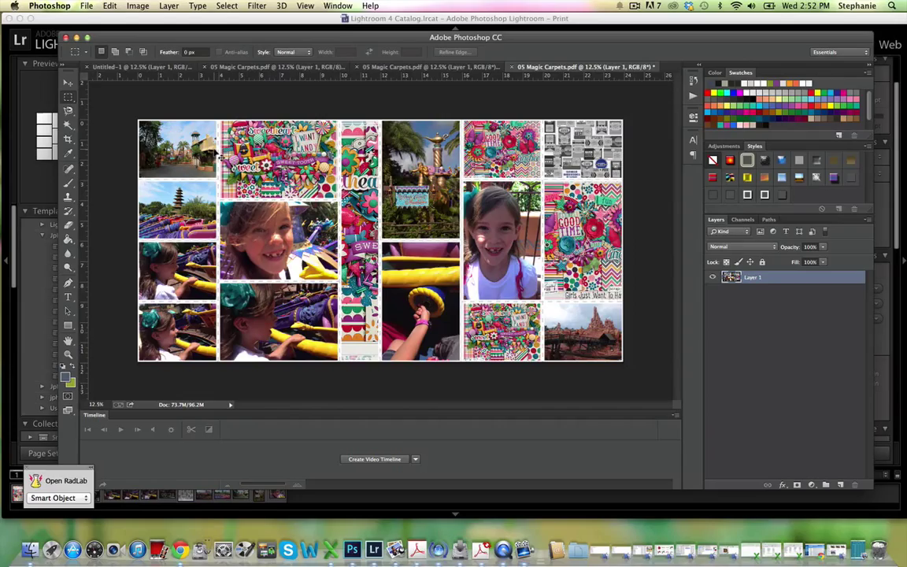
Zoom in and marquee-select the candy kit preview cell in the upper-middle of the collage.
key(super+equal)
key(super+equal)
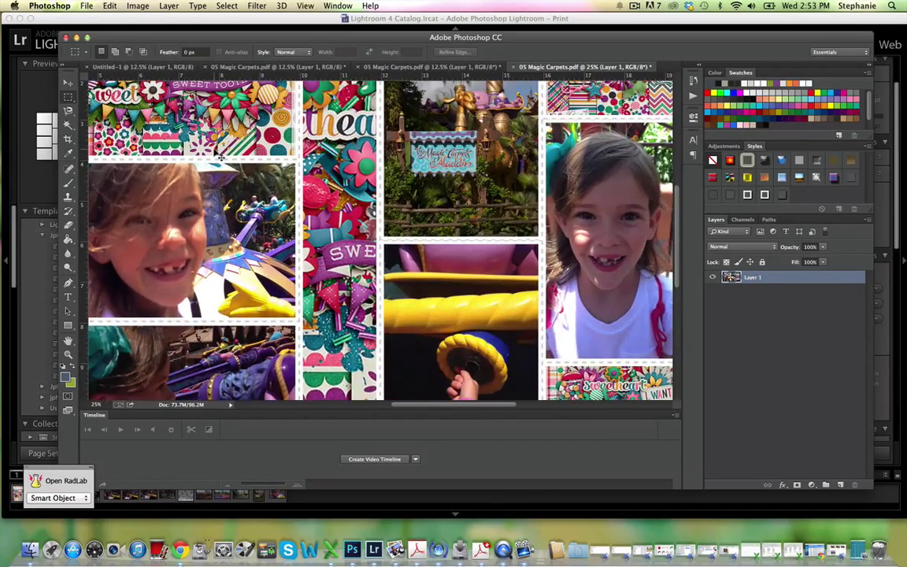
key(super+equal)
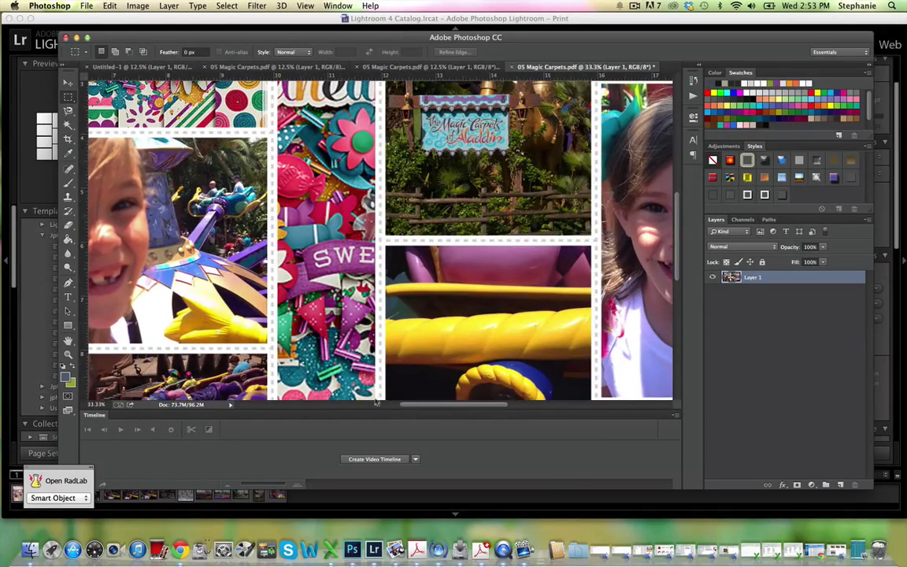
scroll(331, 396, left, 10)
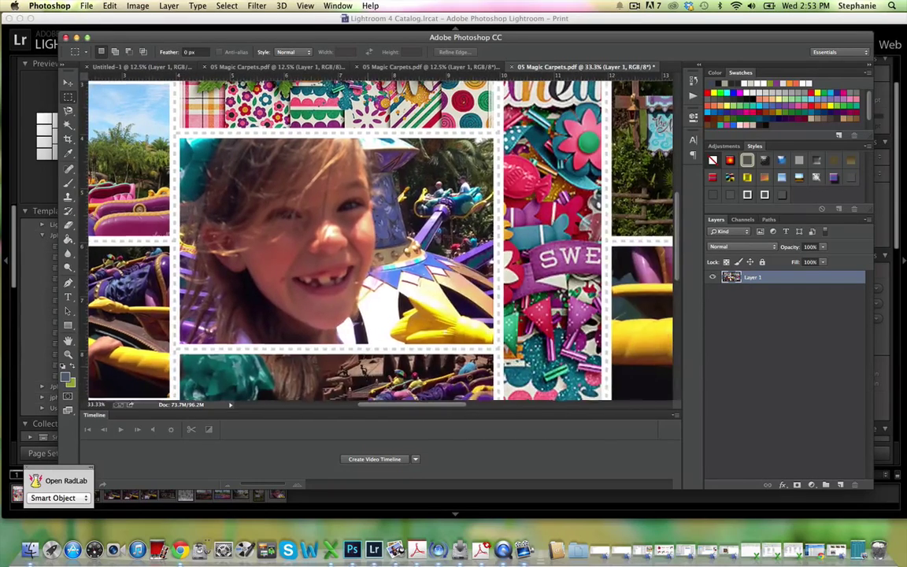
scroll(366, 367, up, 5)
scroll(367, 366, up, 5)
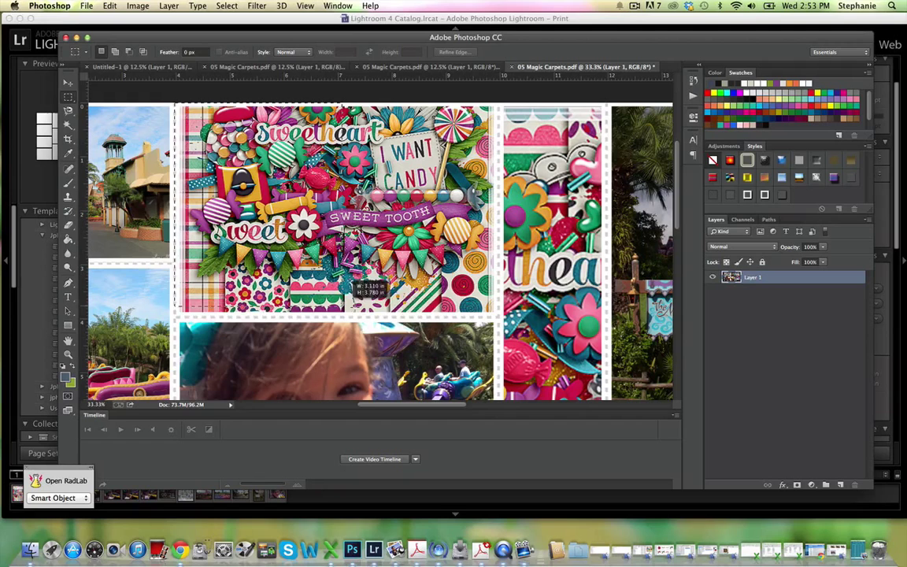
drag(438, 317, 491, 318)
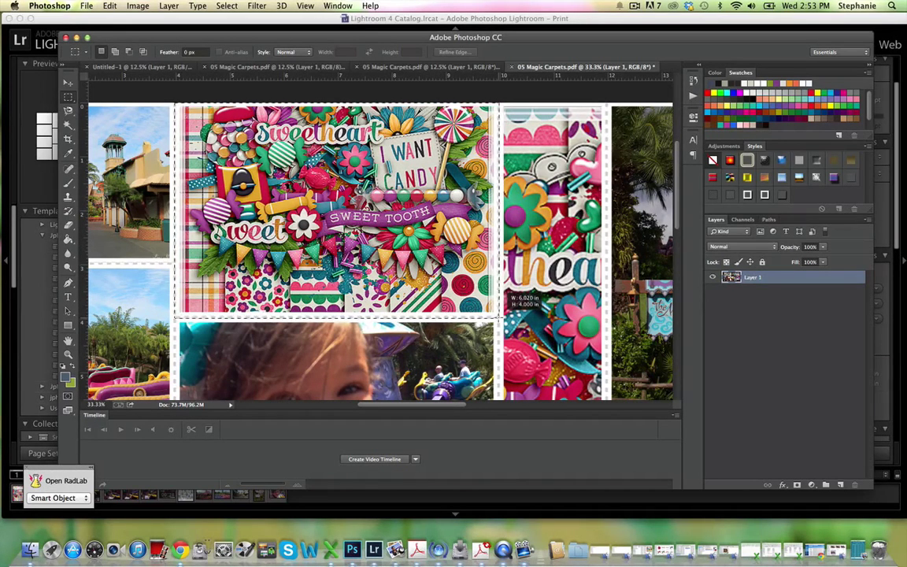
drag(499, 317, 499, 317)
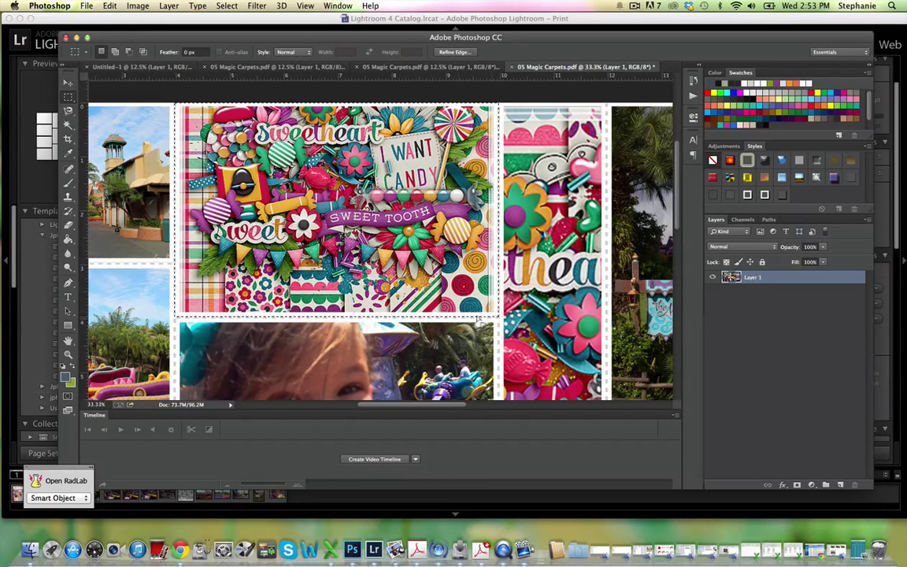
Cut the selection, reselect, and Paste in Place onto Layer 2, then zoom out to 12.5%.
click(110, 5)
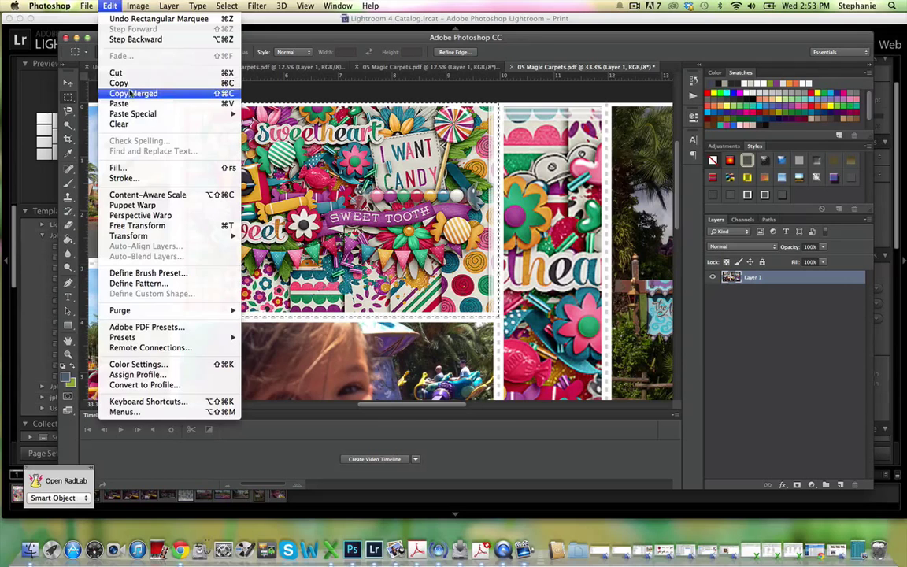
click(116, 72)
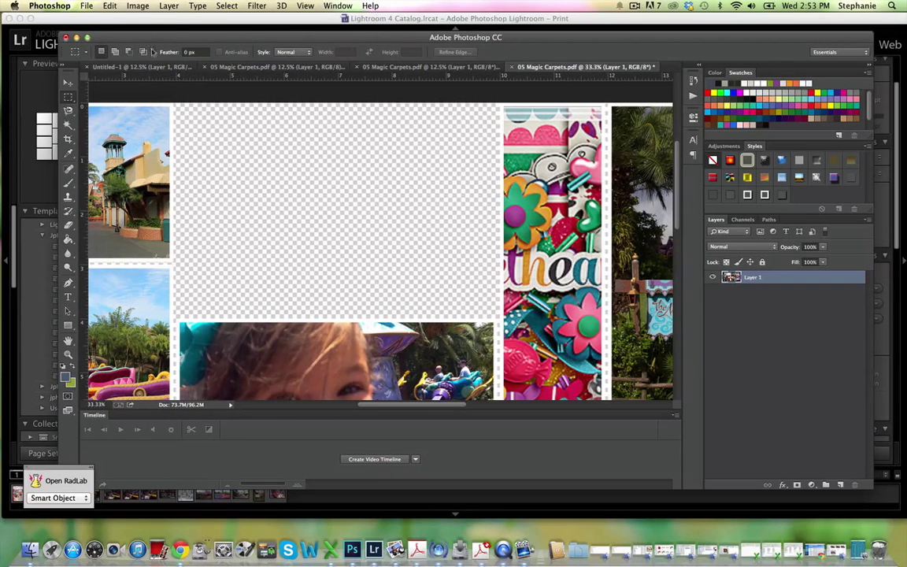
click(227, 7)
click(236, 37)
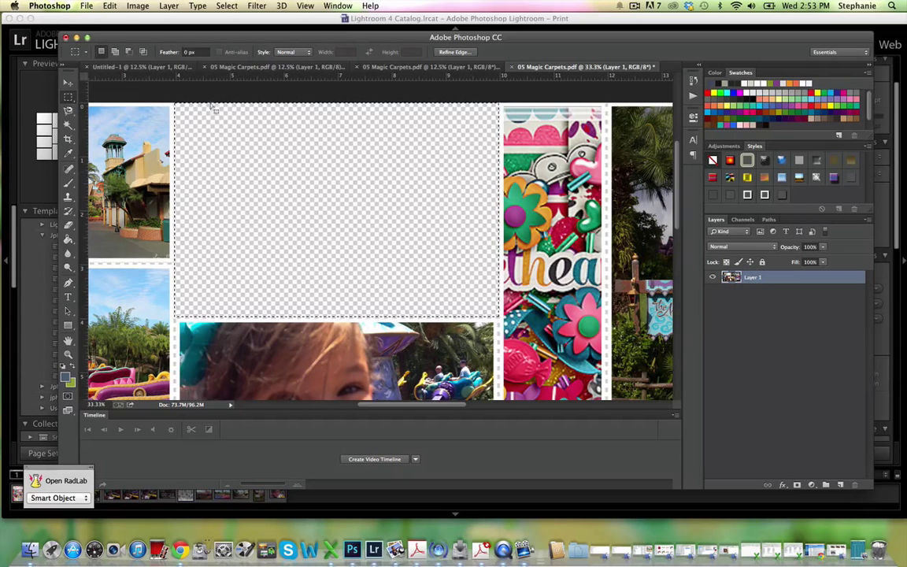
click(109, 5)
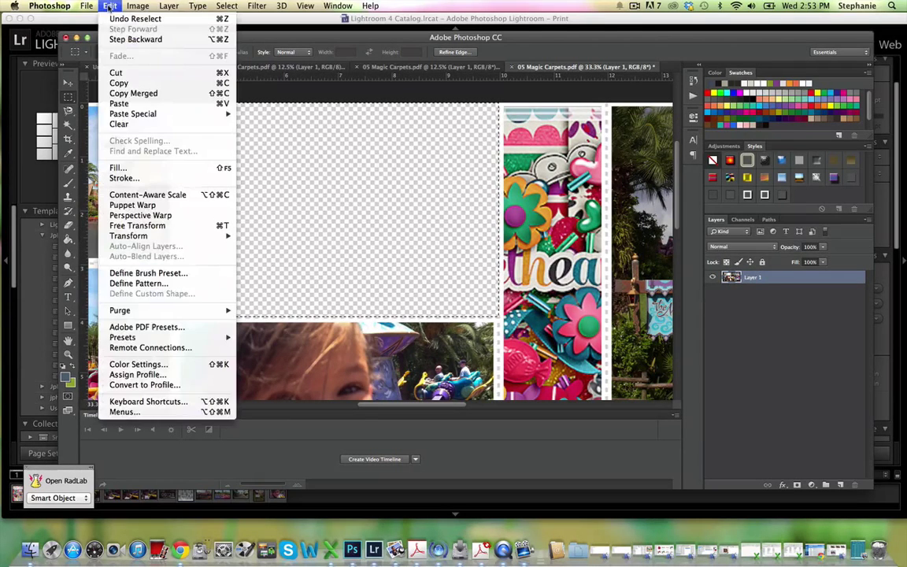
click(119, 103)
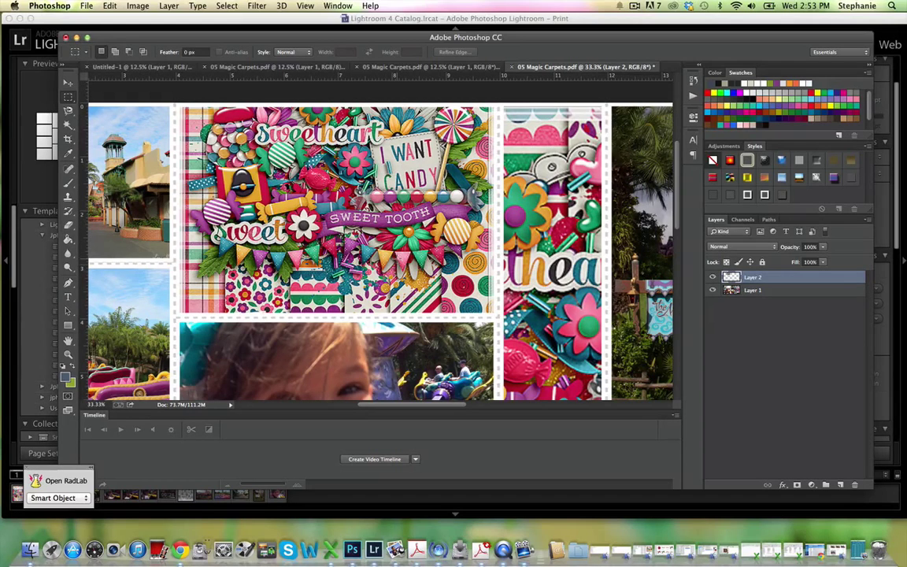
key(super+minus)
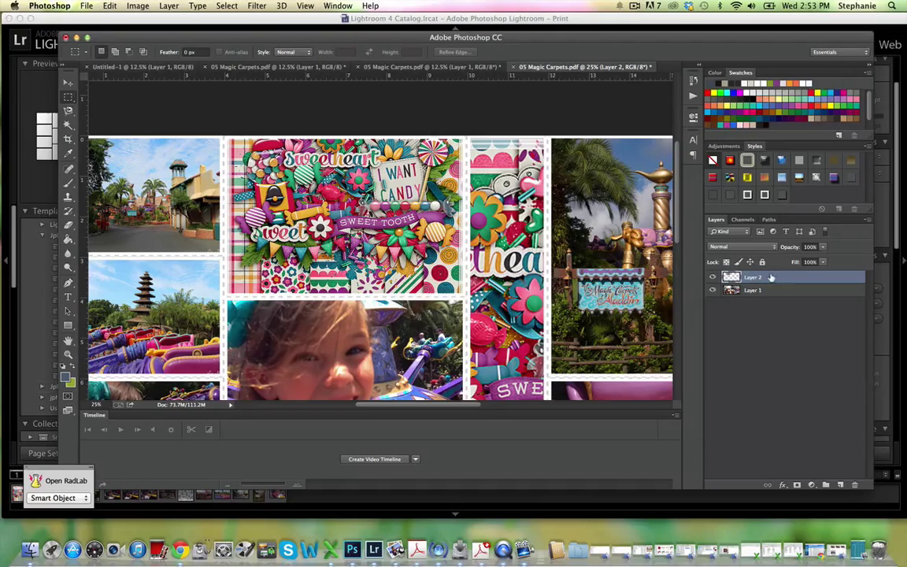
key(super+minus)
key(super+minus)
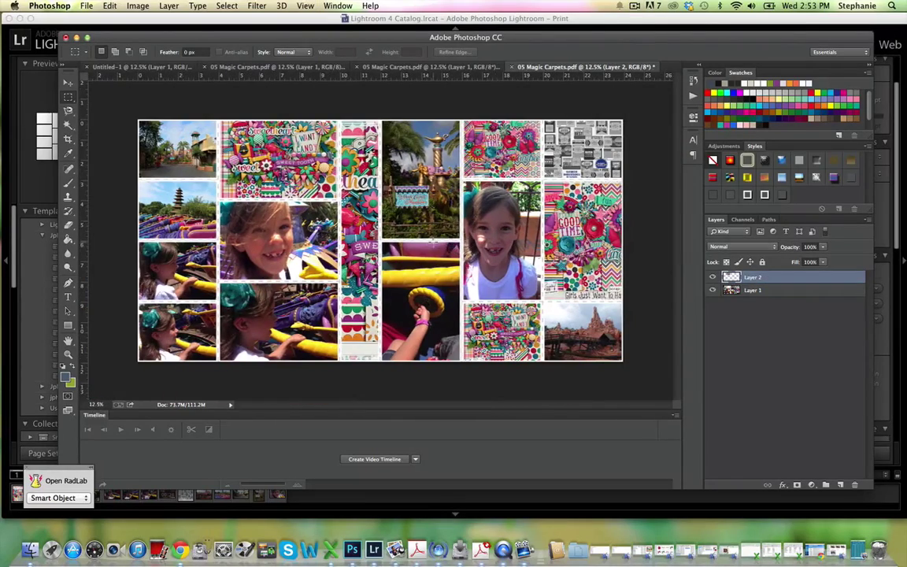
click(373, 549)
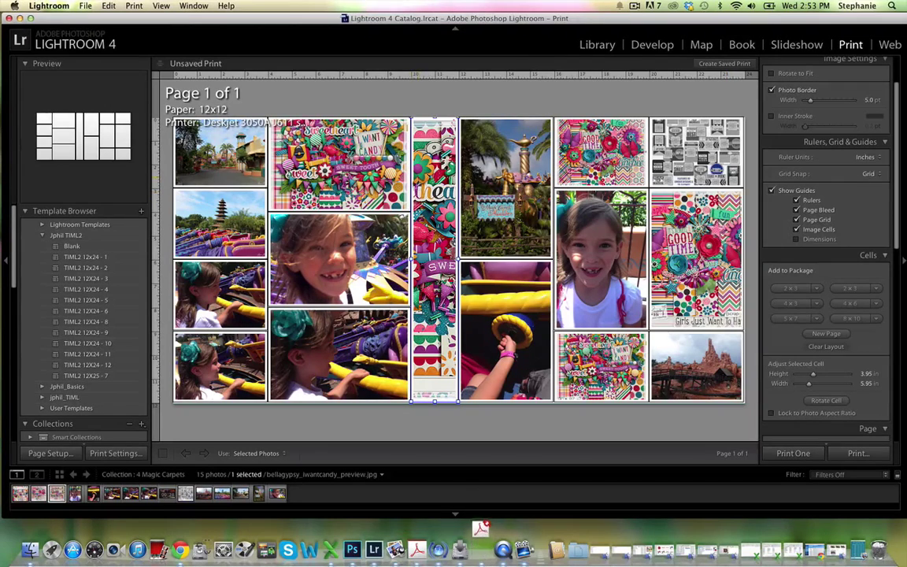
In the Library module, reveal the candy kit preview thumbnail's file in Finder.
click(596, 45)
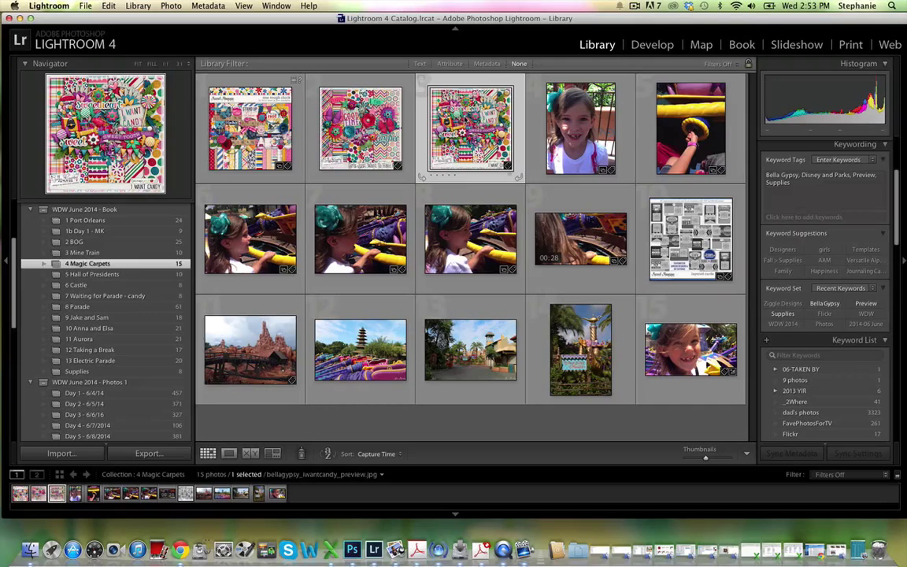
right_click(465, 118)
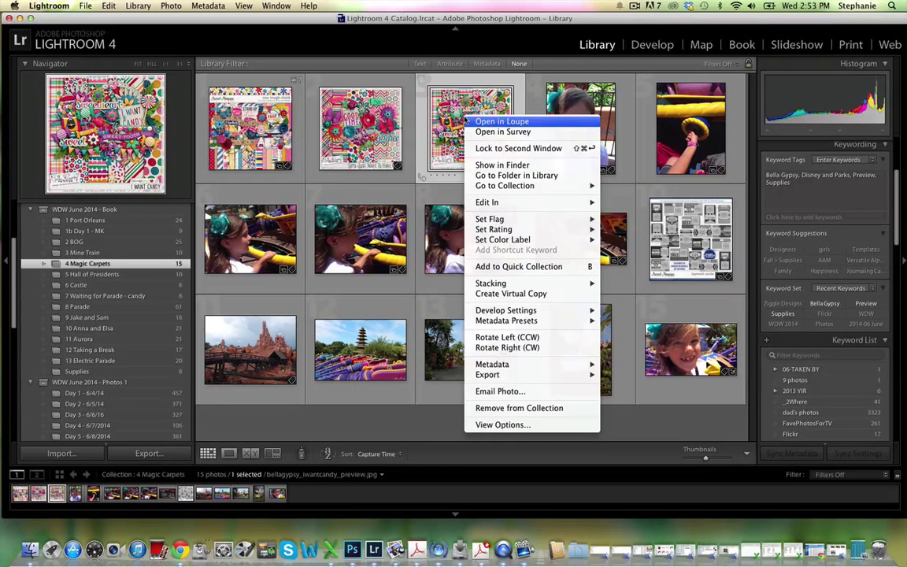
click(474, 166)
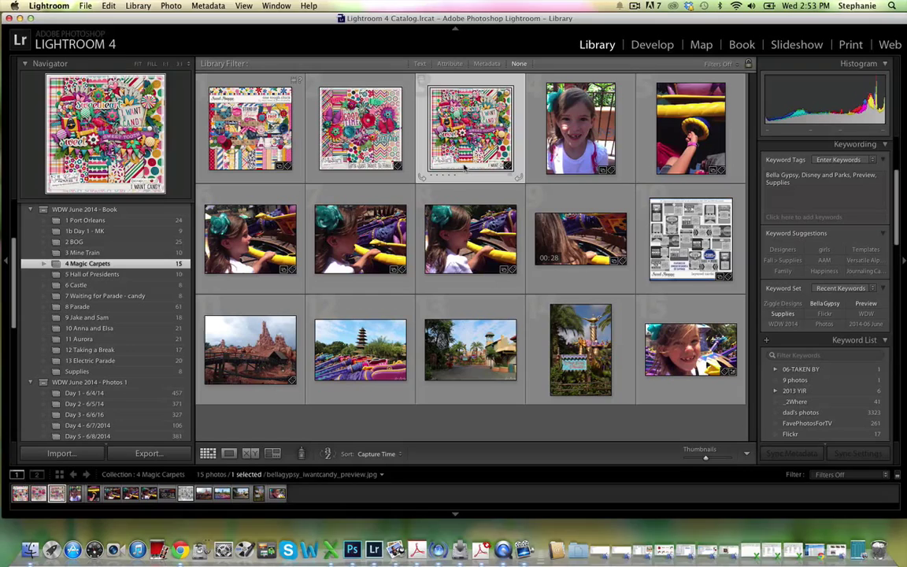
key(super+Tab)
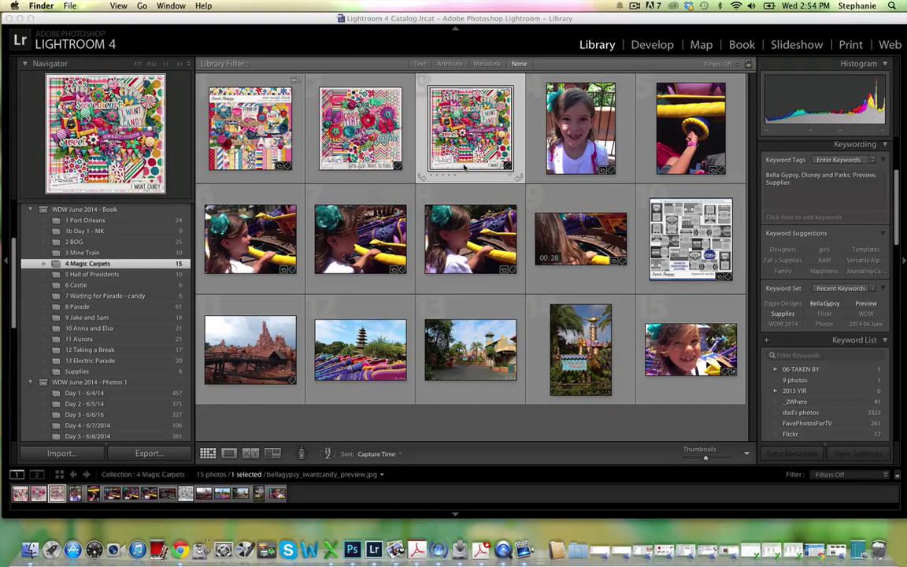
In the IronScrapper folder, select iwantcandy_pattern5.jpg and drag it onto Photoshop in the Dock.
key(super+n)
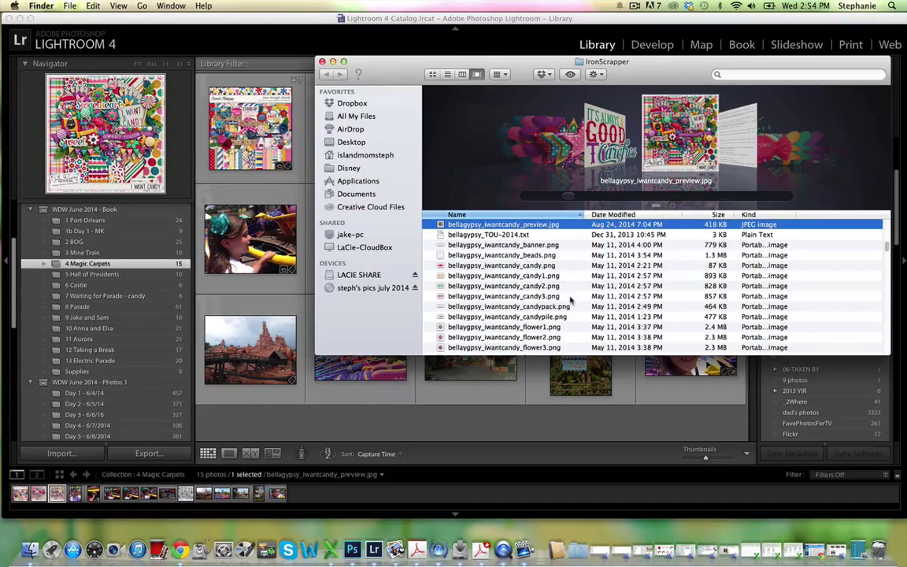
scroll(568, 299, down, 5)
scroll(568, 301, down, 5)
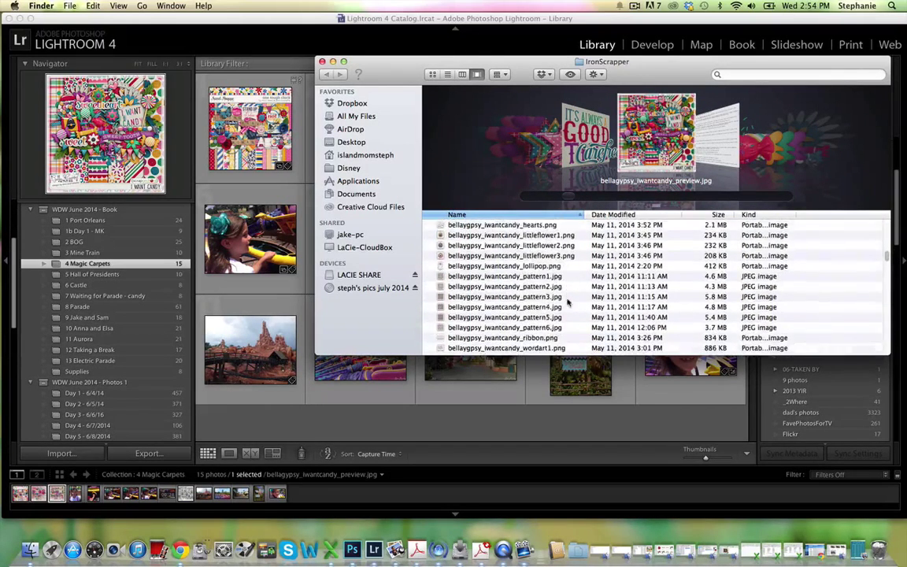
scroll(567, 302, up, 2)
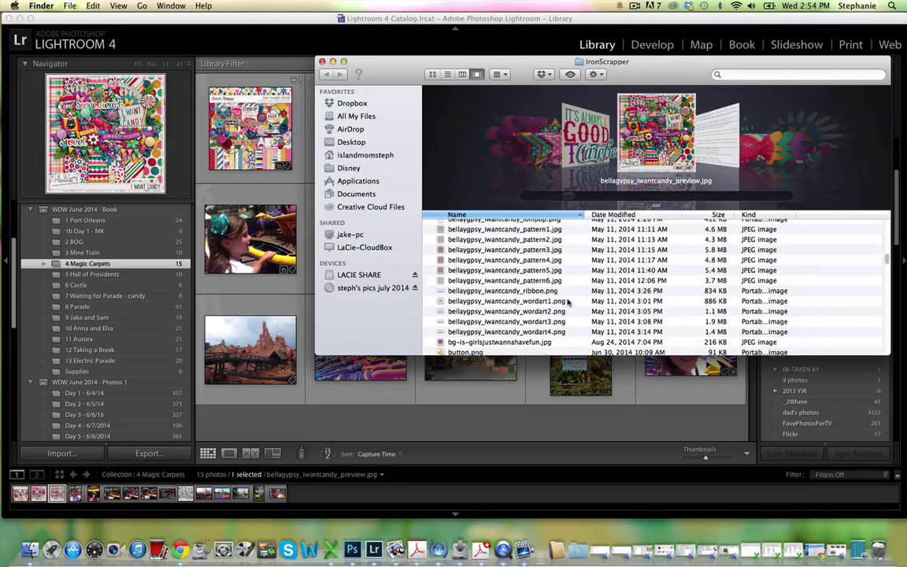
scroll(567, 300, down, 1)
click(536, 254)
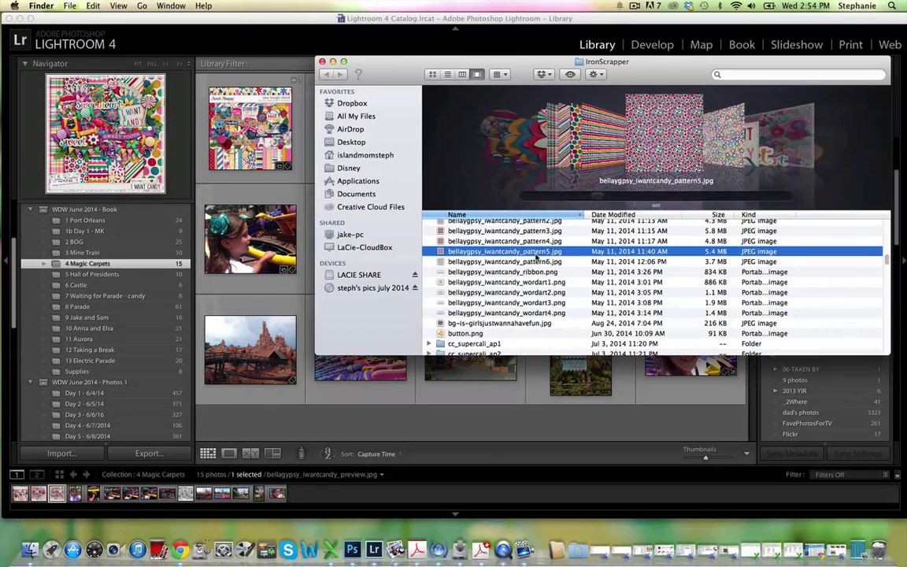
drag(536, 253, 351, 549)
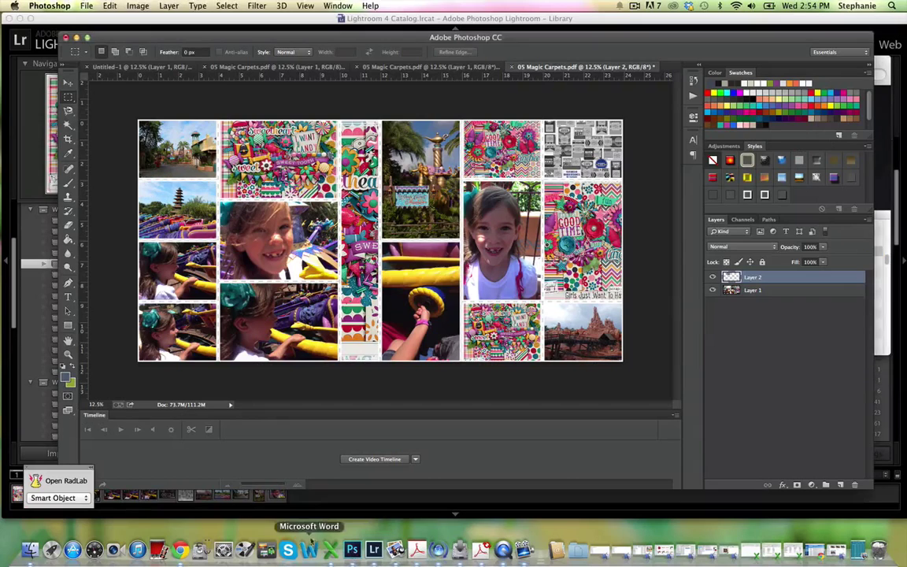
Place pattern5.jpg from the candy kit into the collage and clip it to the kit-preview layer.
click(29, 548)
drag(495, 255, 183, 145)
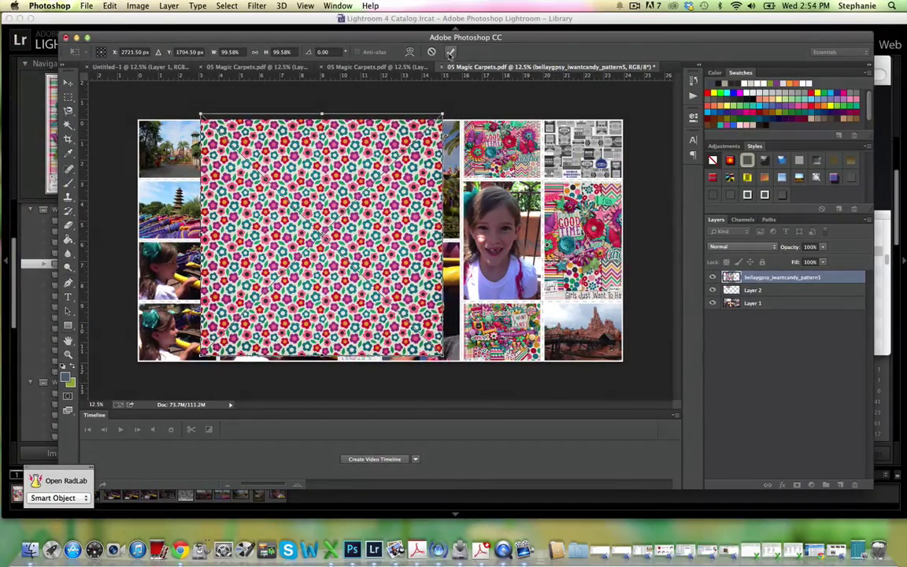
key(Return)
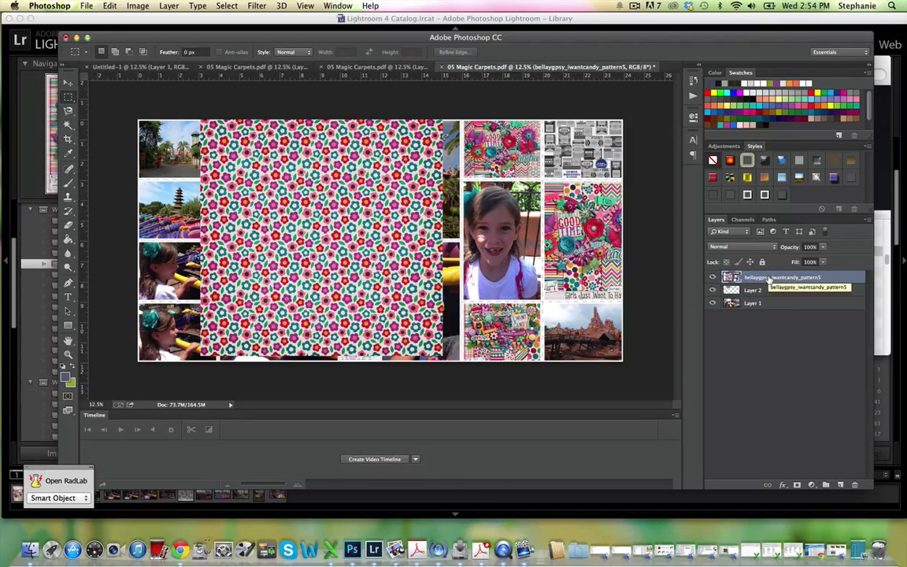
alt+click(769, 281)
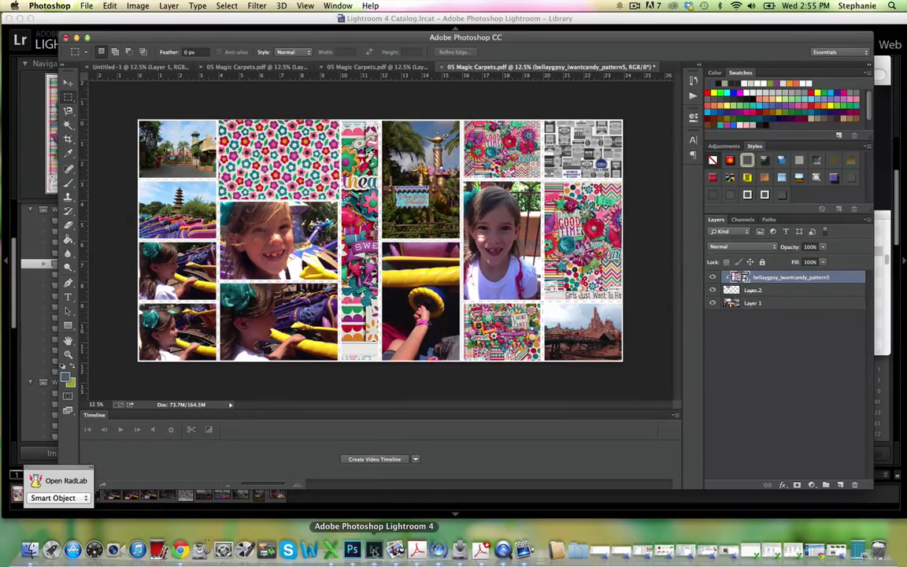
click(374, 550)
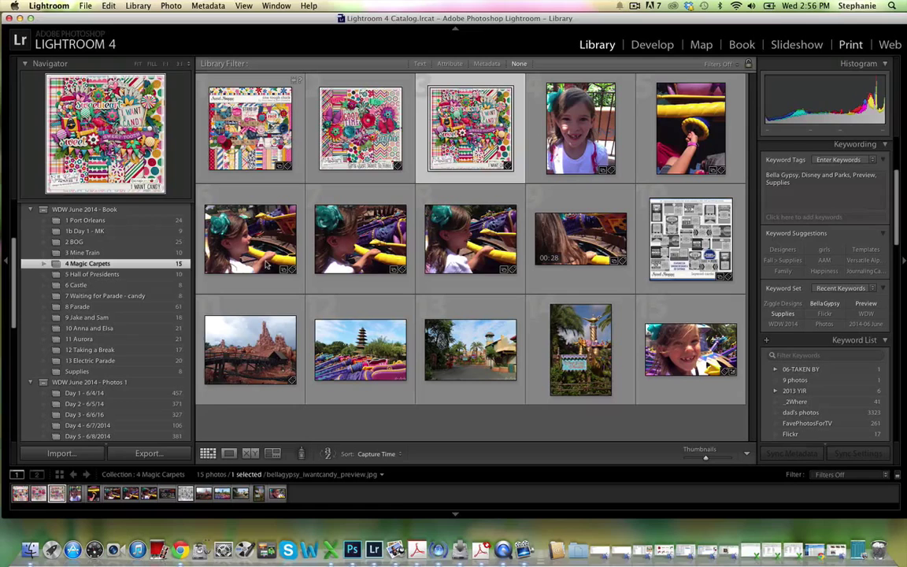
key(super+alt+6)
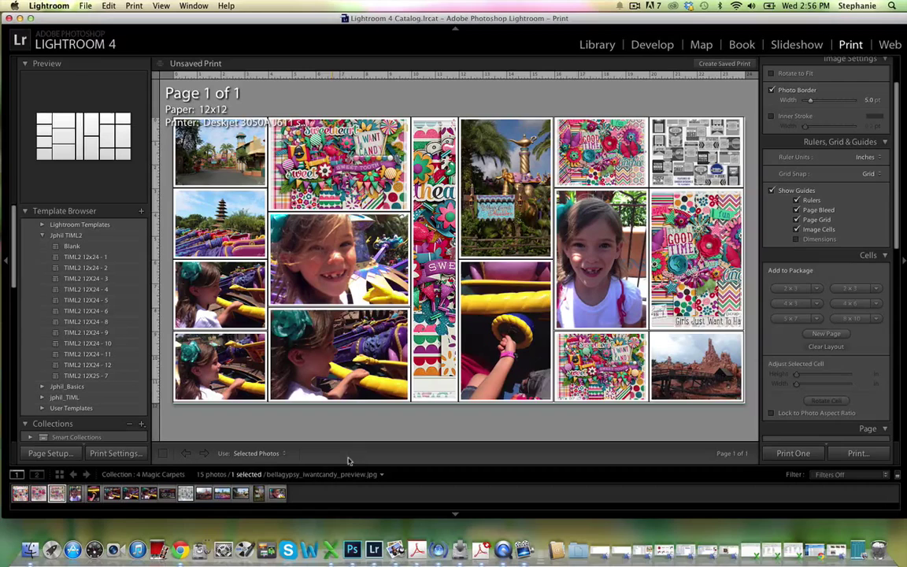
click(352, 549)
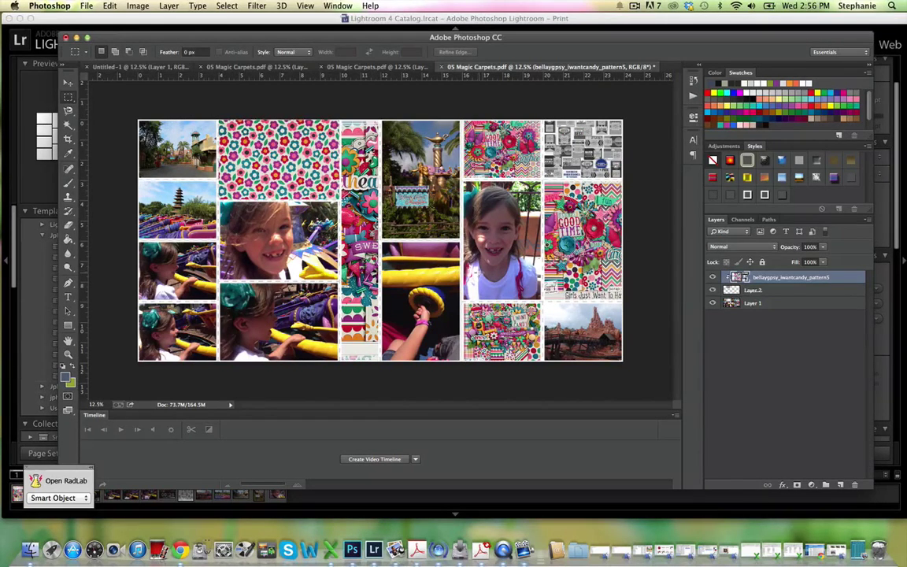